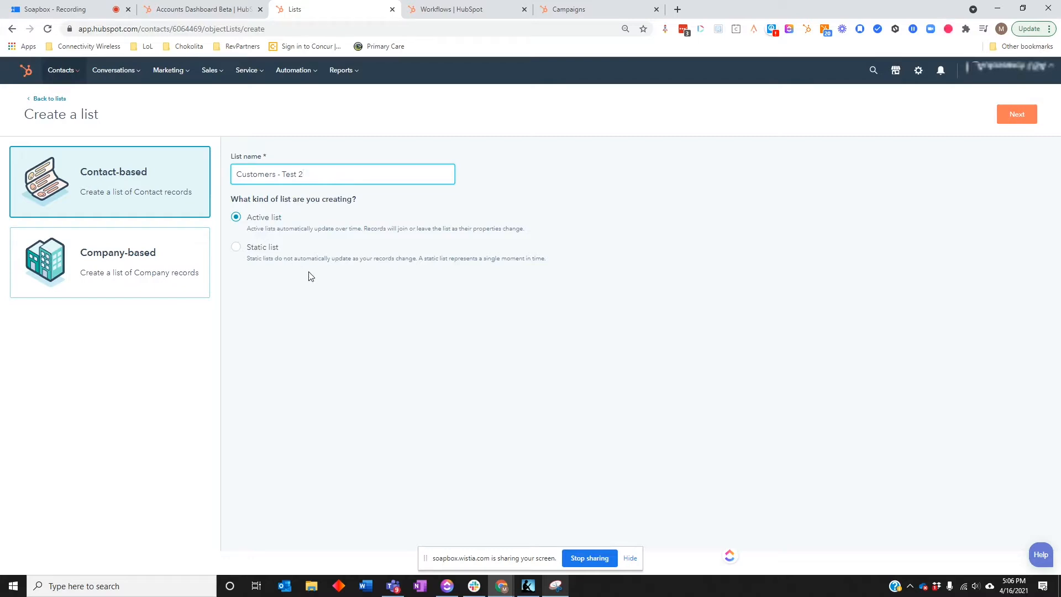
# - Continue with the contact-based active list Customers - Test 2 and choose the Lifecycle stage contact property as its filter
pyautogui.click(856, 338)
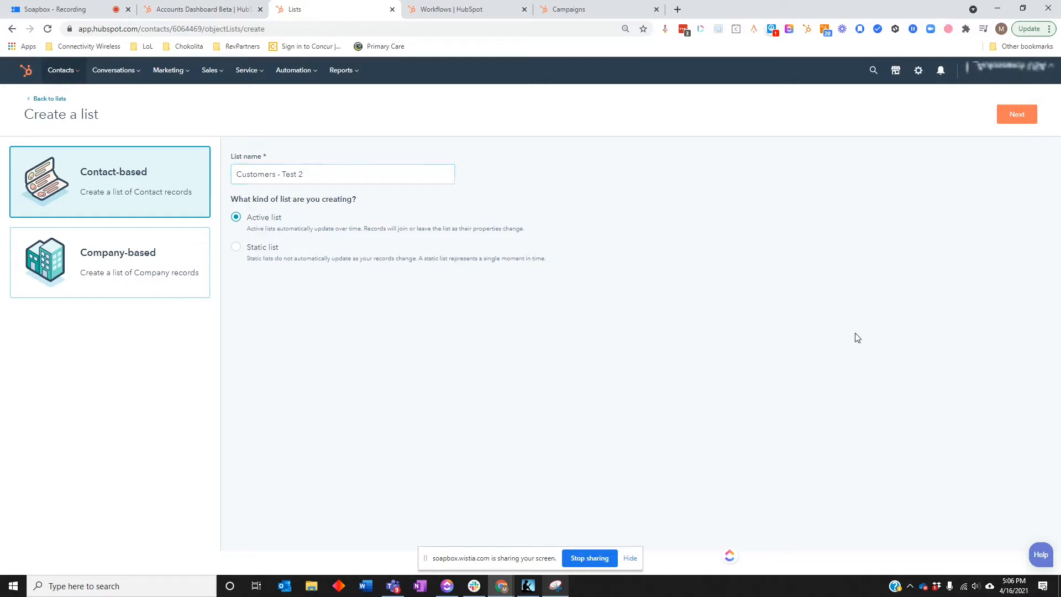
pyautogui.click(1016, 114)
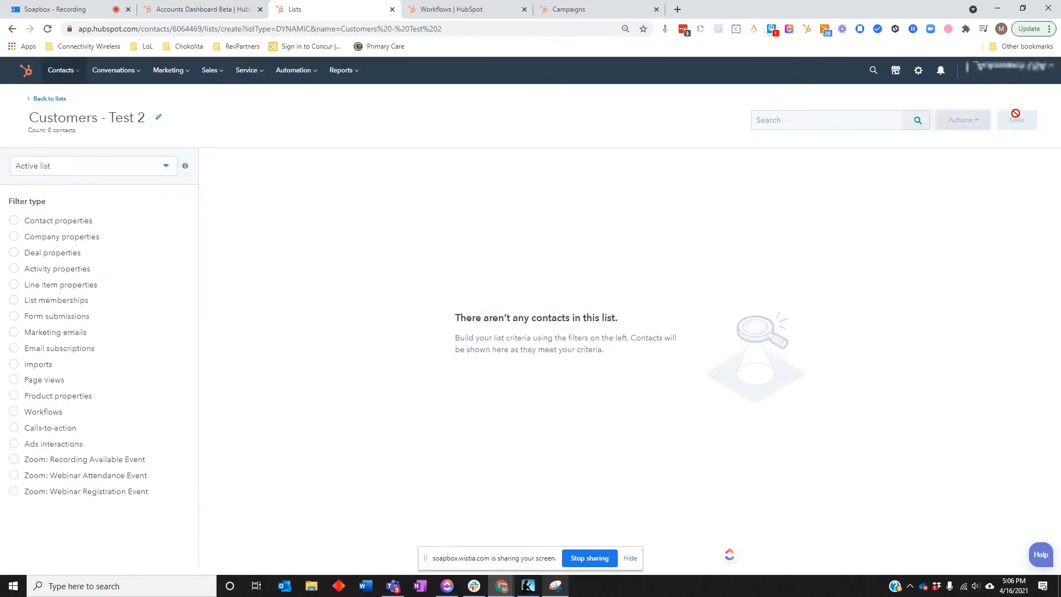
pyautogui.click(37, 223)
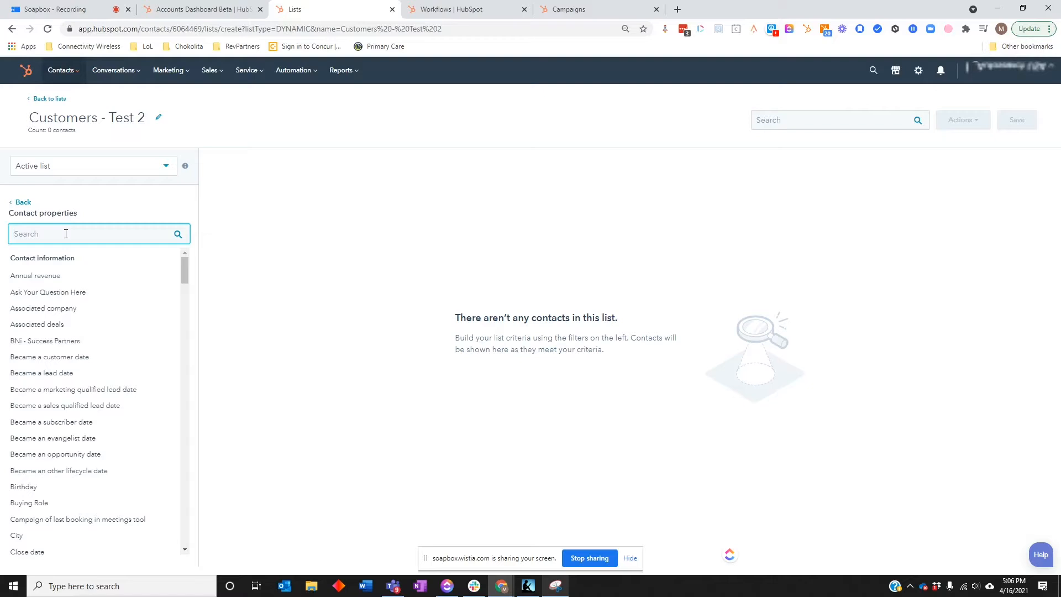
pyautogui.write('lifey')
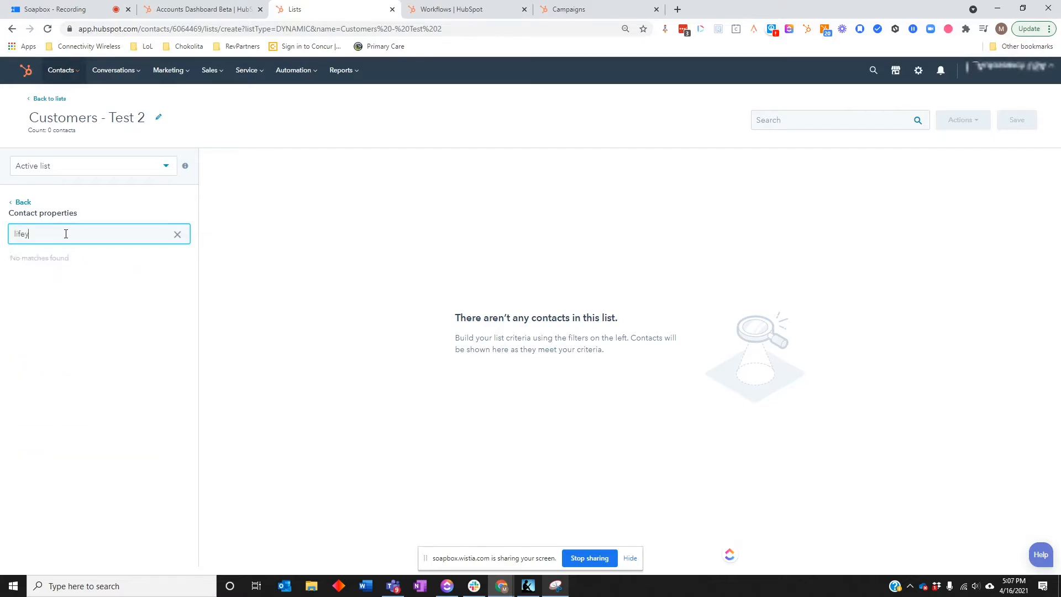
pyautogui.press('BackSpace')
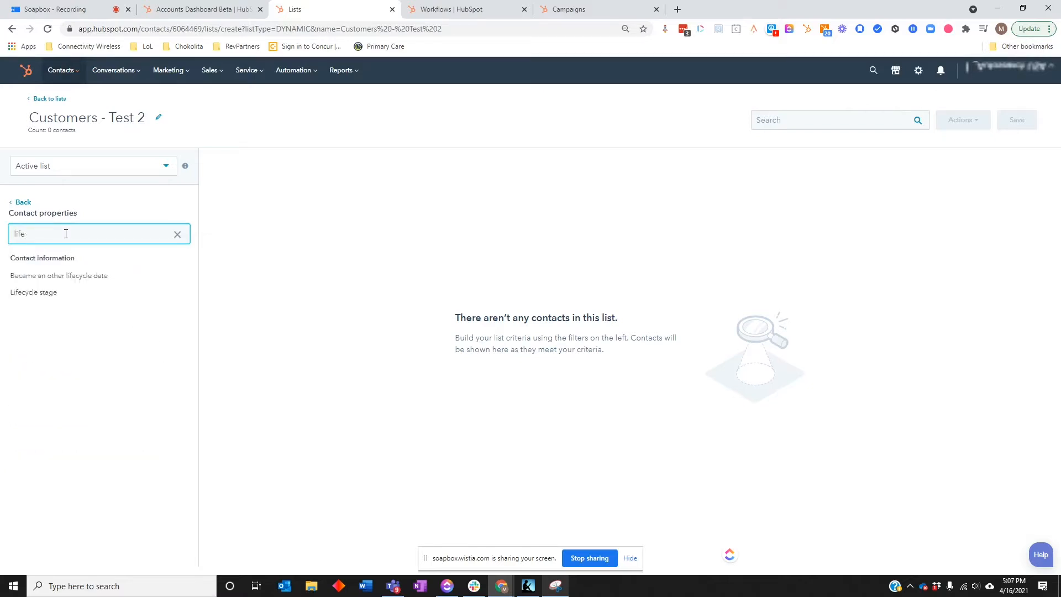
pyautogui.click(86, 295)
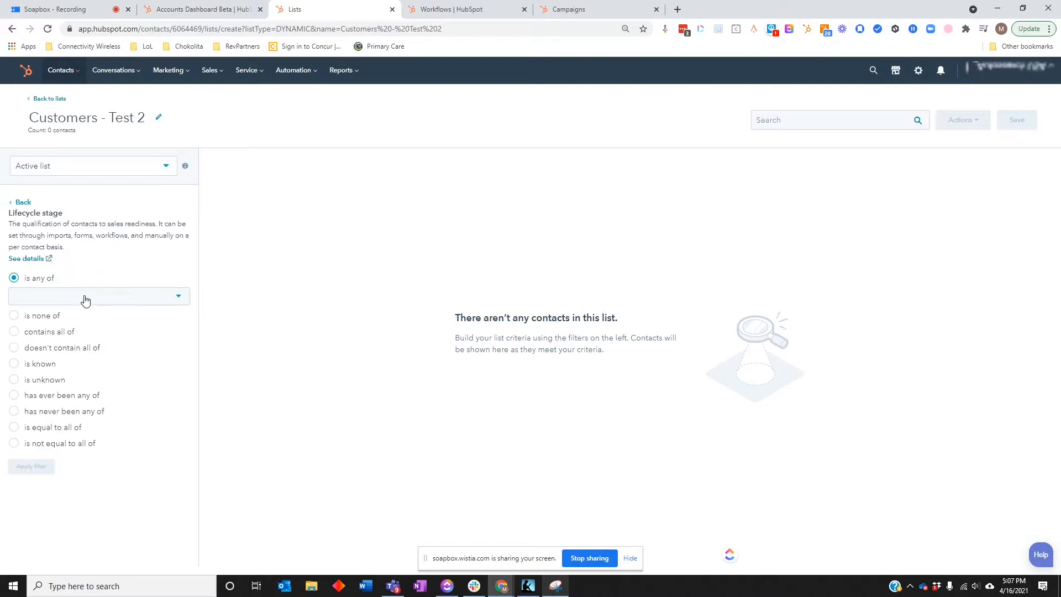
# - Apply the filter Lifecycle stage is any of Customer and save the list
pyautogui.click(86, 300)
pyautogui.write('cust')
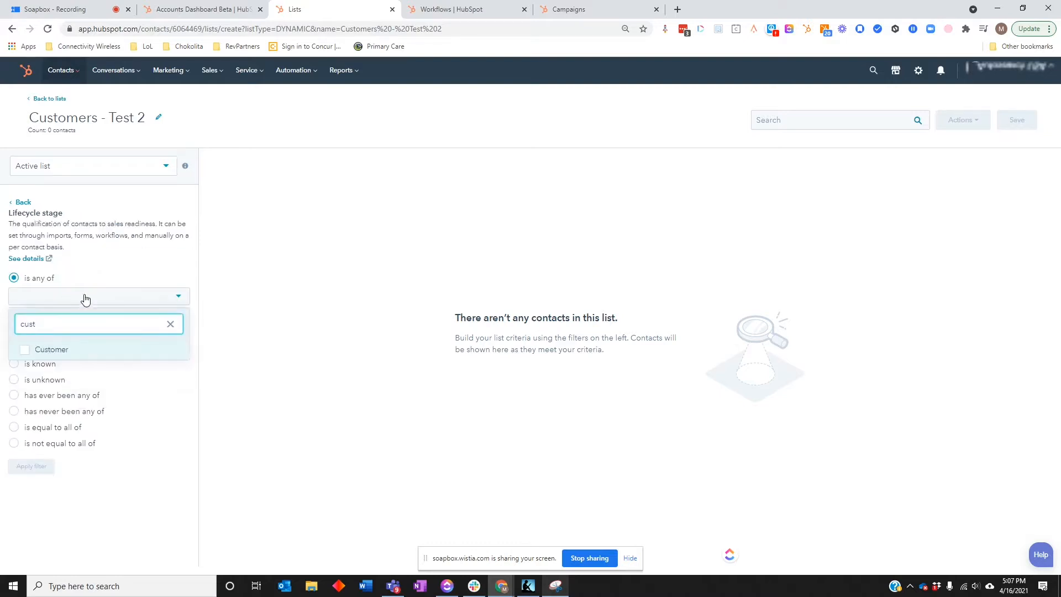
pyautogui.click(61, 350)
pyautogui.click(260, 272)
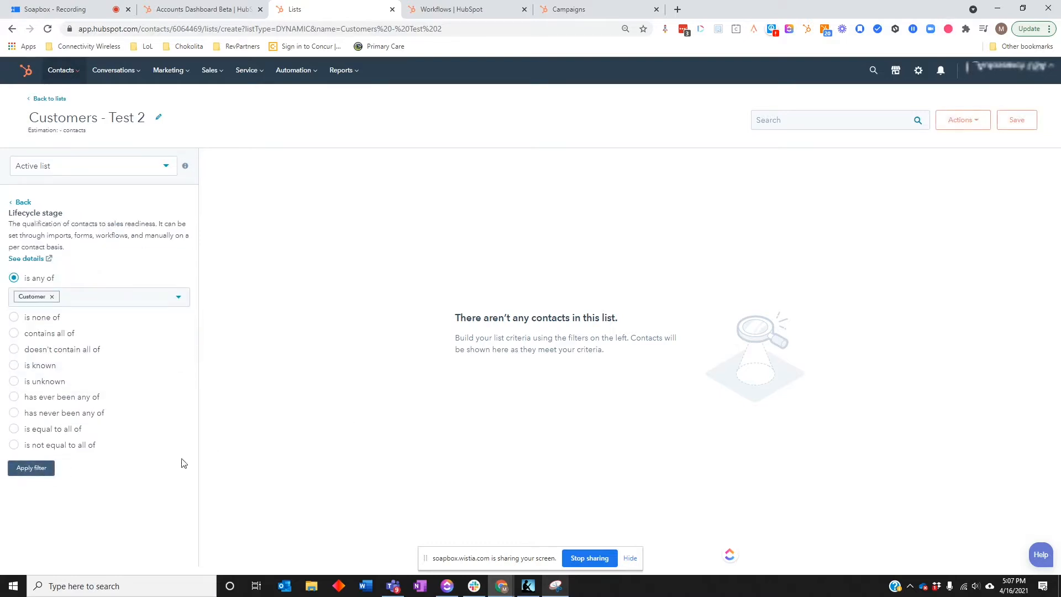
pyautogui.click(42, 473)
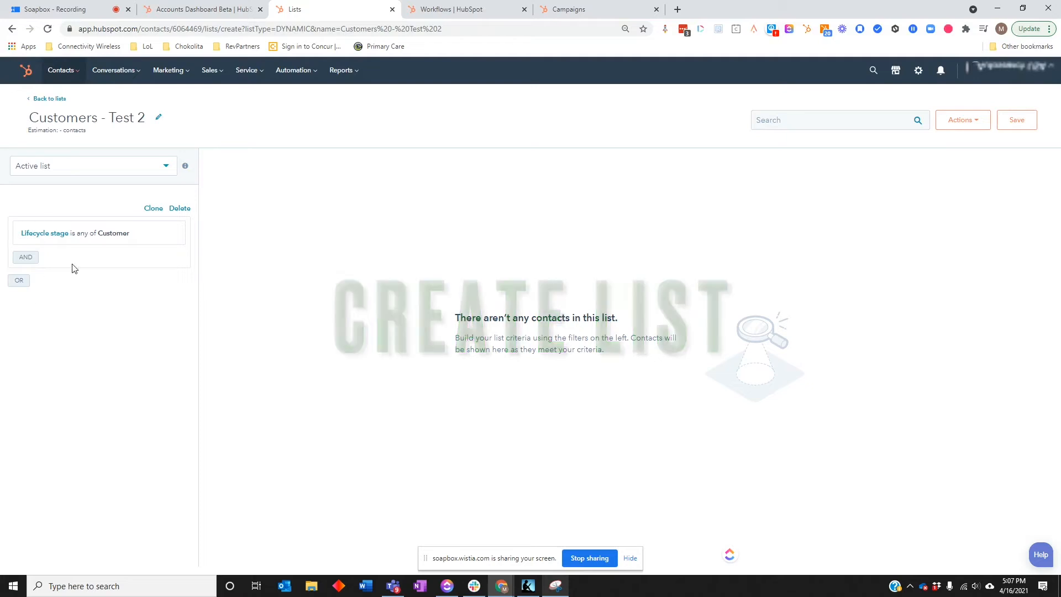
pyautogui.click(1015, 128)
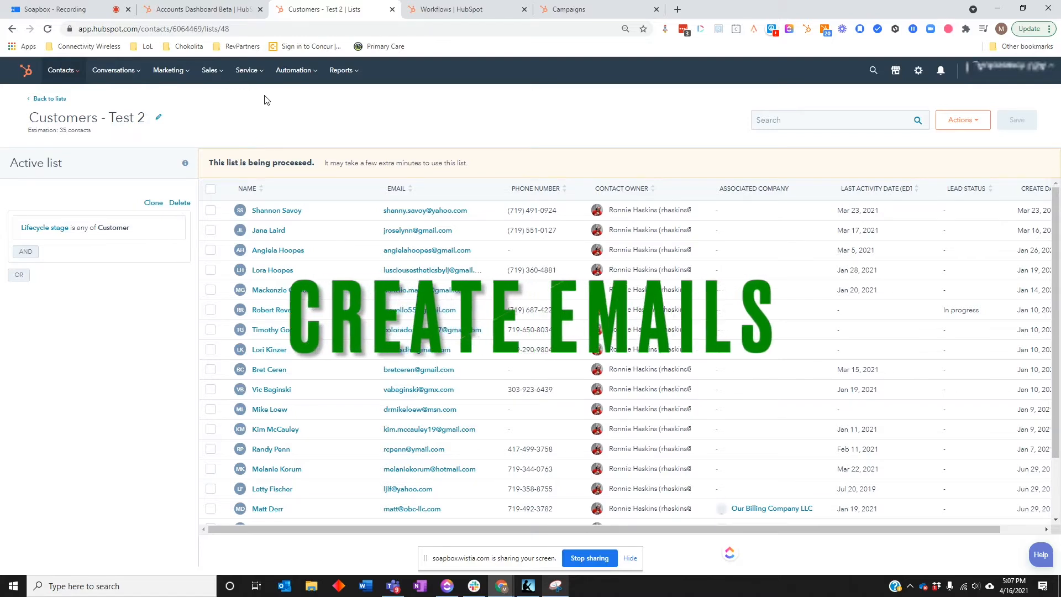
# - Open the marketing emails overview and look at the email types offered for a new email, leaving without creating one
pyautogui.moveTo(168, 72)
pyautogui.click(181, 131)
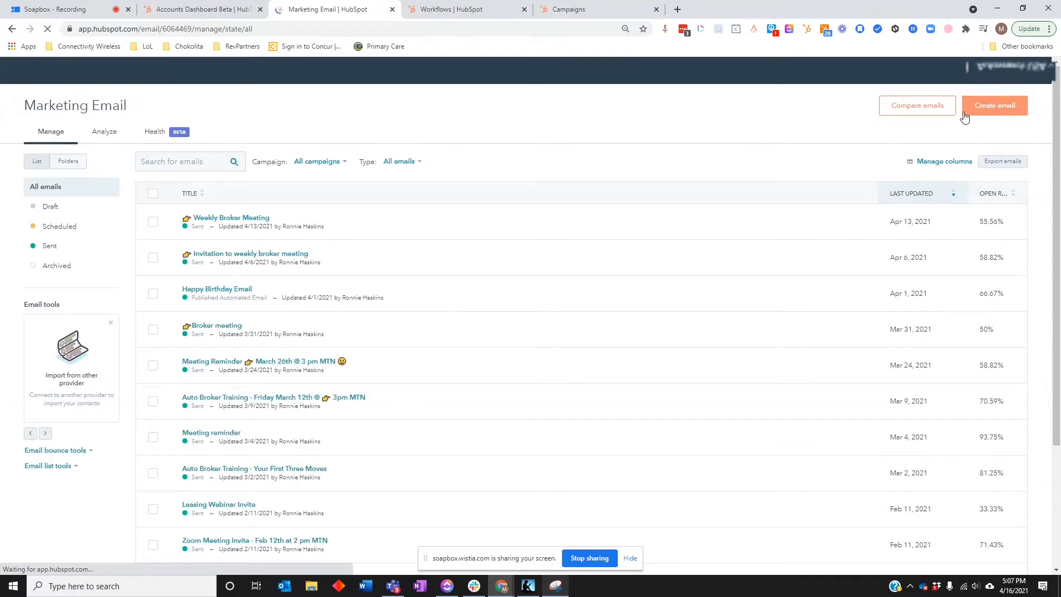
pyautogui.click(995, 106)
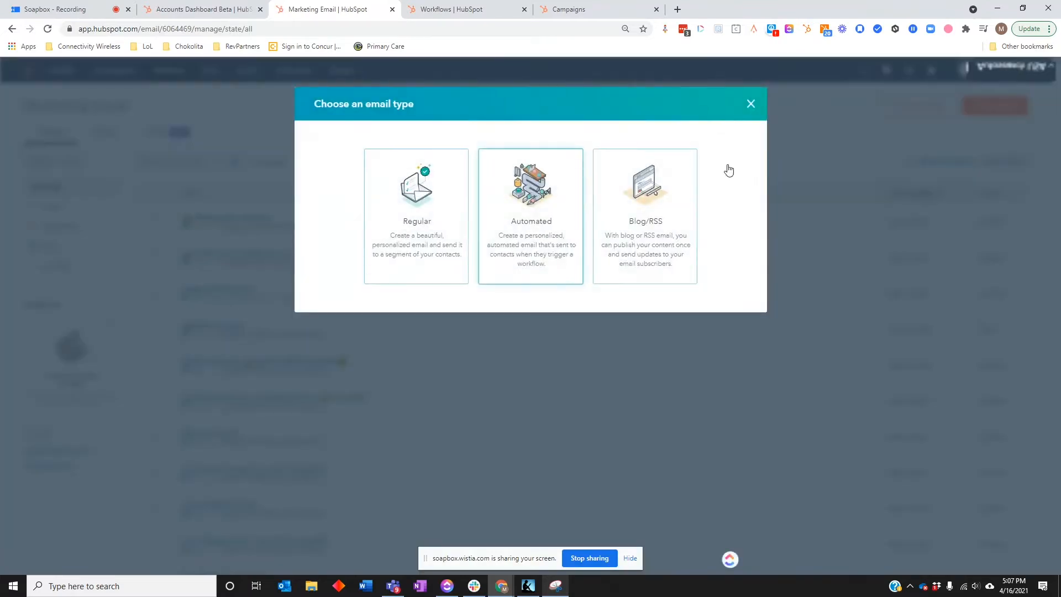
pyautogui.click(751, 104)
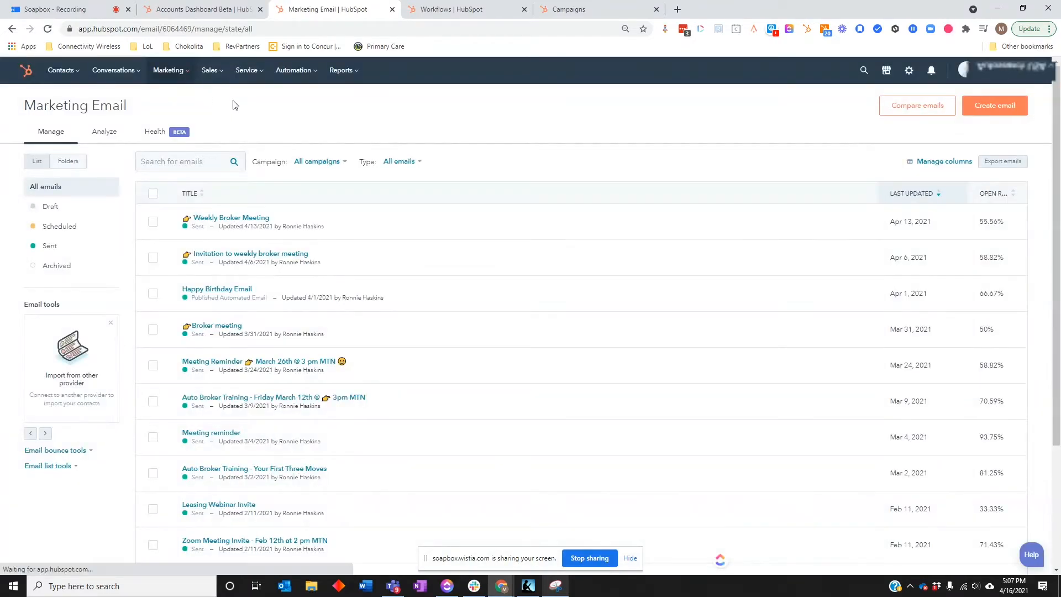
# - Go to the workflows and create a contact-based workflow from scratch in the Test - Examples folder
pyautogui.click(296, 75)
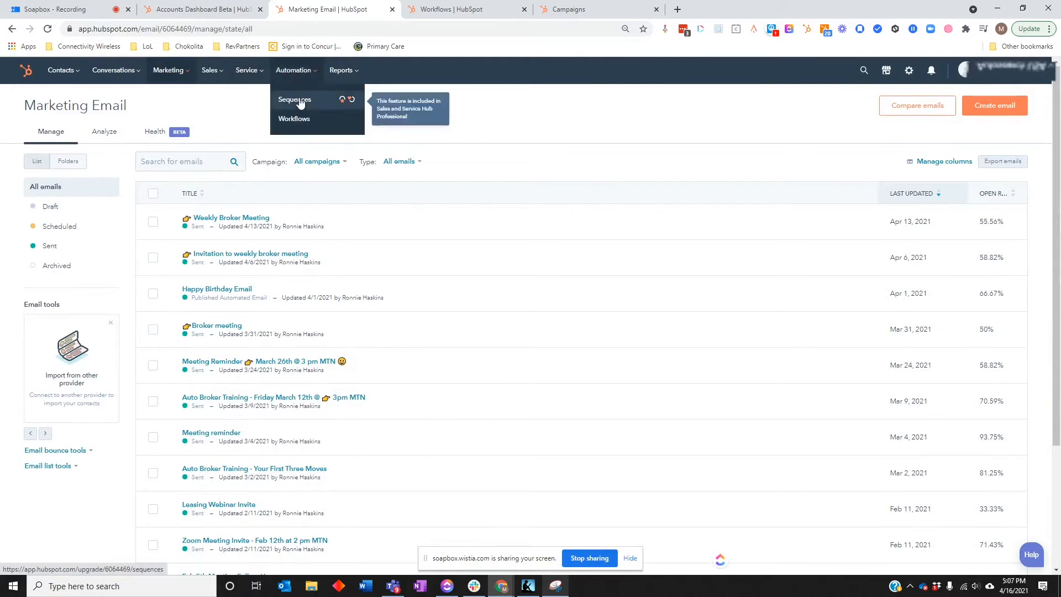
pyautogui.click(298, 103)
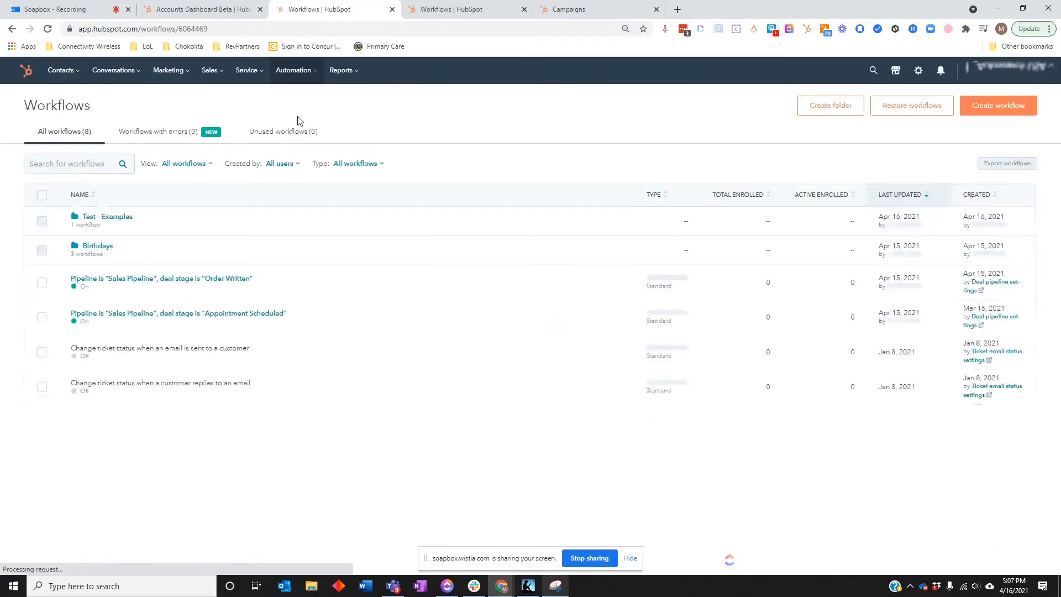
pyautogui.click(118, 218)
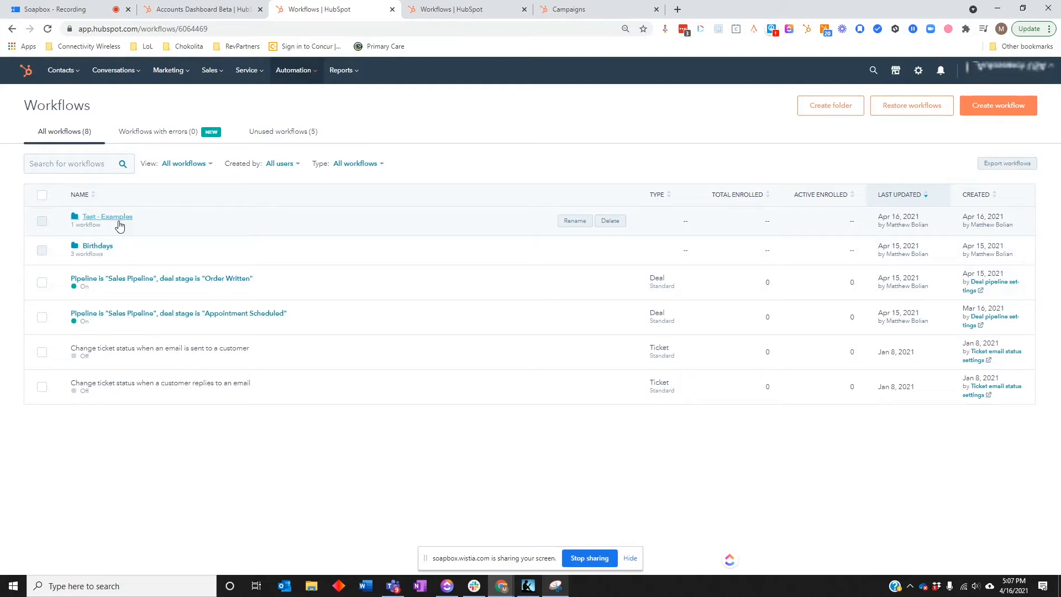
pyautogui.click(12, 30)
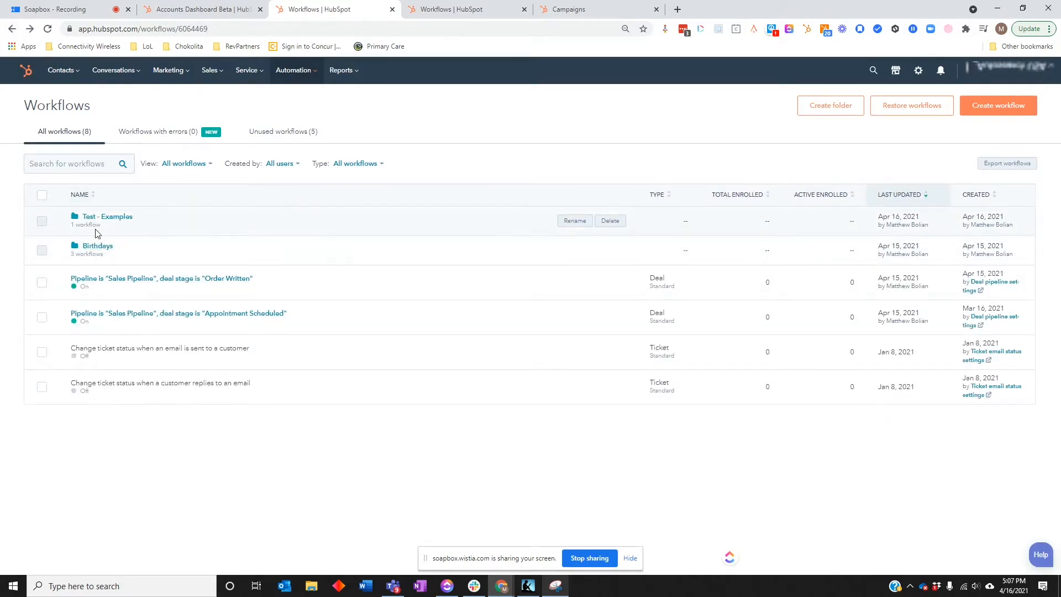
pyautogui.click(998, 106)
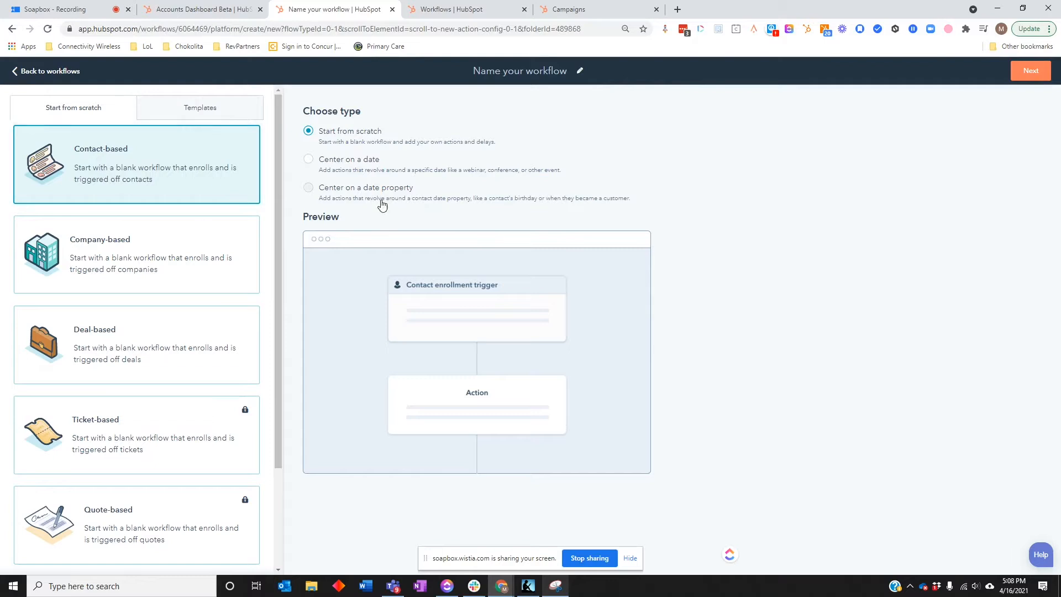
pyautogui.click(1035, 73)
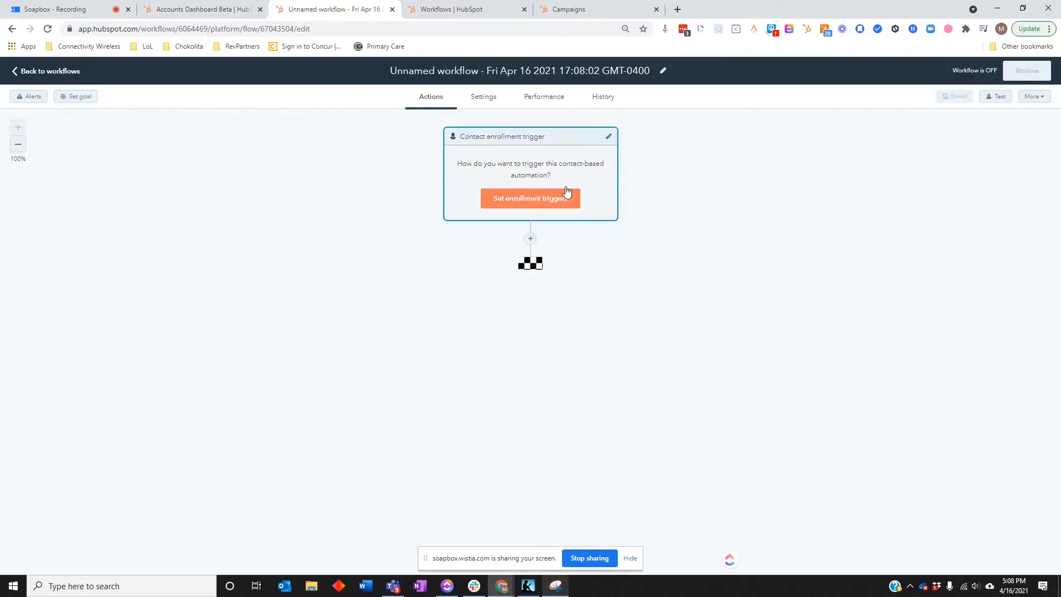
# - Set the workflow's enrollment trigger to membership of the Customers - Test 2 list and save it
pyautogui.click(551, 197)
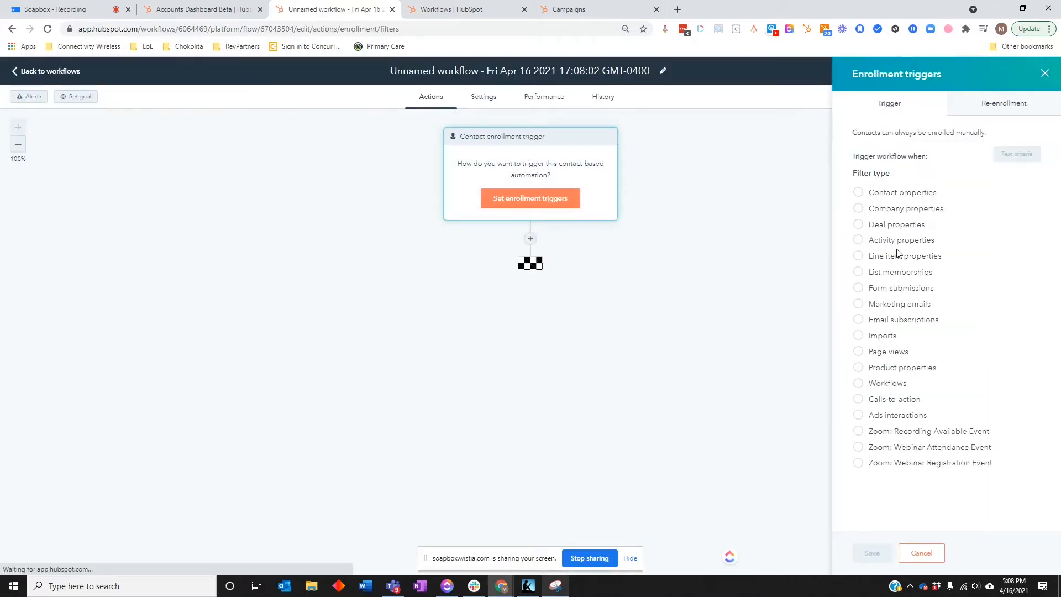
pyautogui.click(887, 279)
pyautogui.click(891, 277)
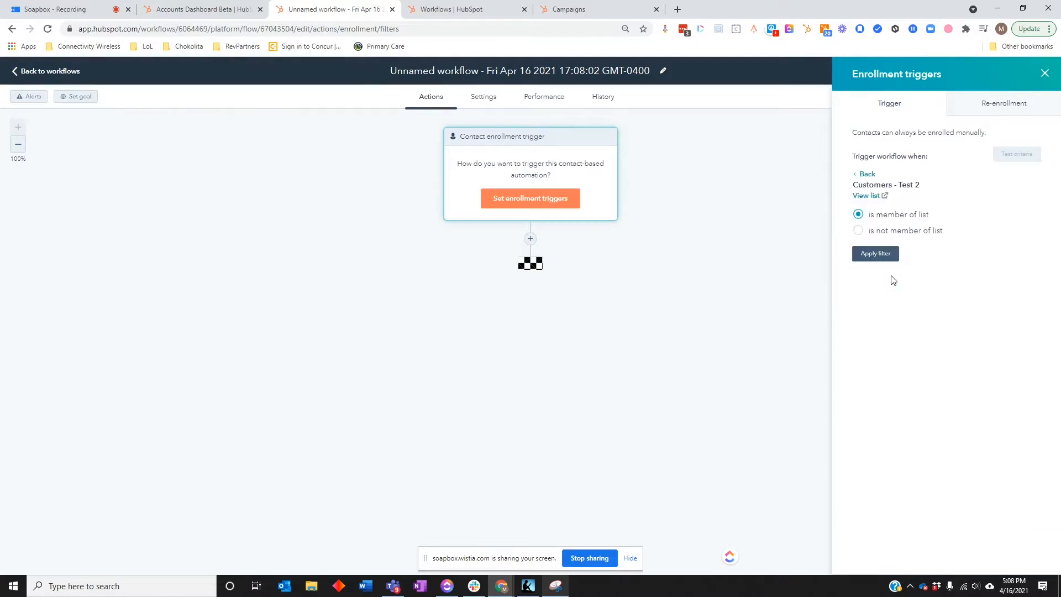
pyautogui.click(883, 258)
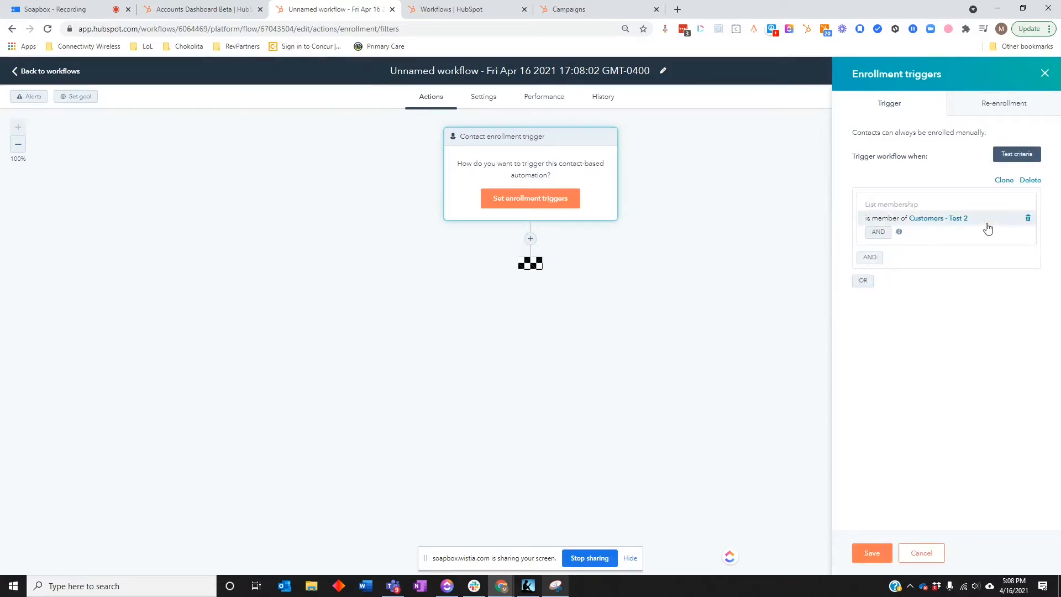
pyautogui.click(870, 553)
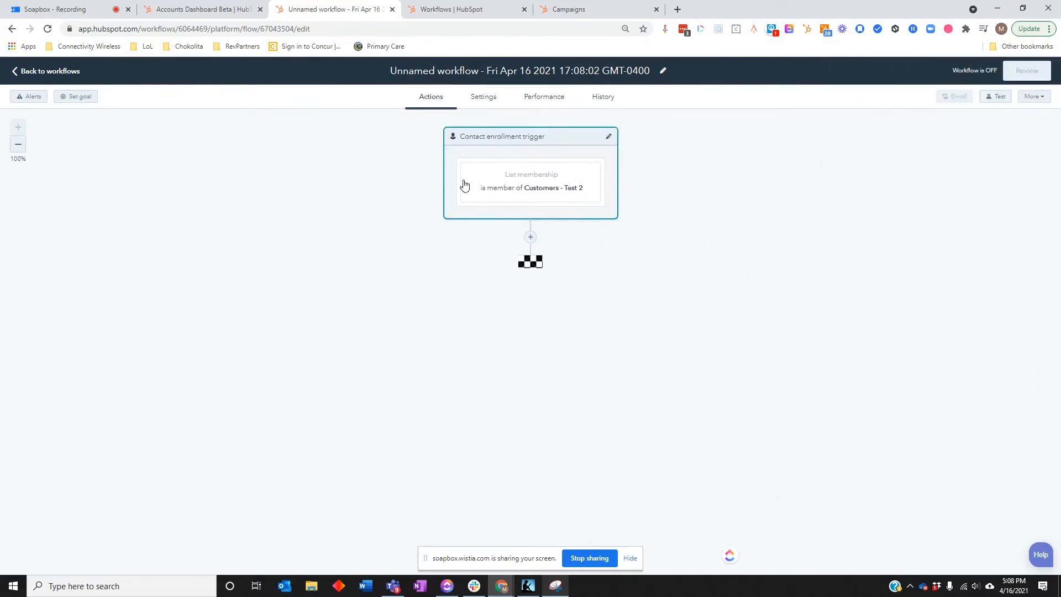
pyautogui.click(510, 78)
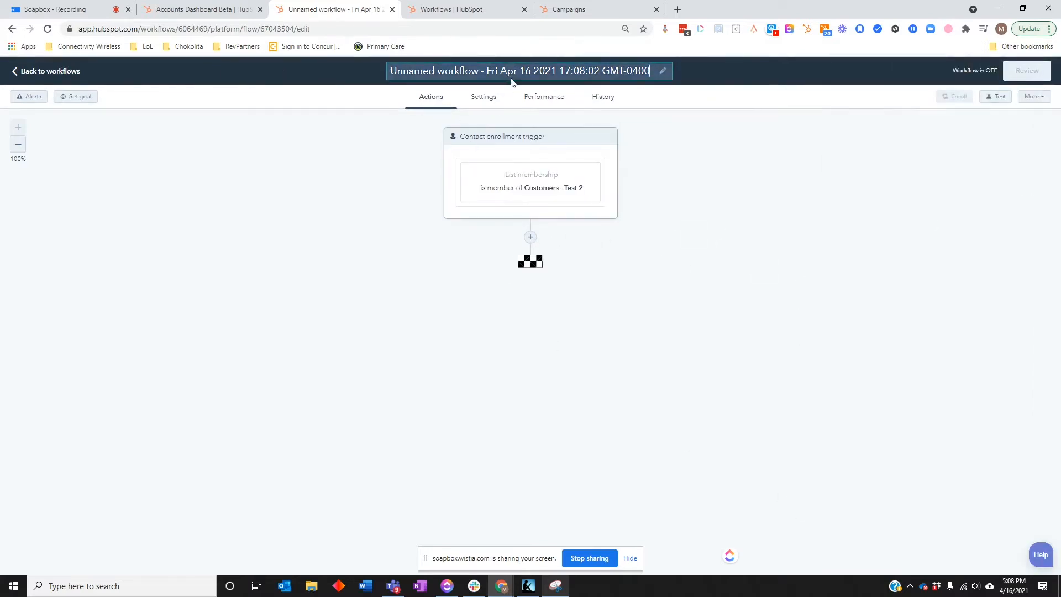
# - Add a Send email action below the enrollment trigger and start a new email for it
pyautogui.click(531, 237)
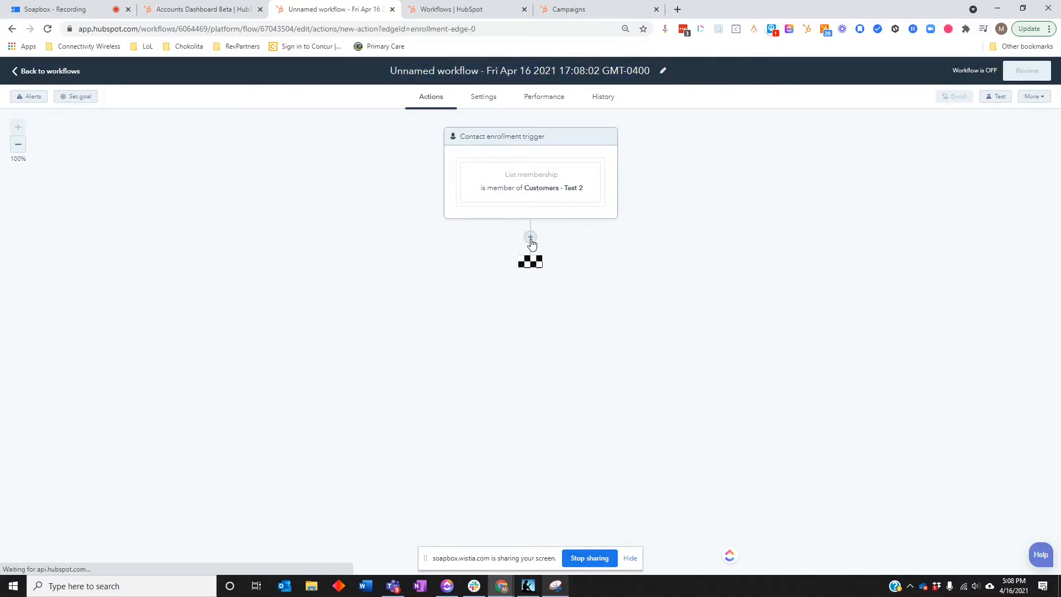
pyautogui.click(927, 133)
pyautogui.write('extern')
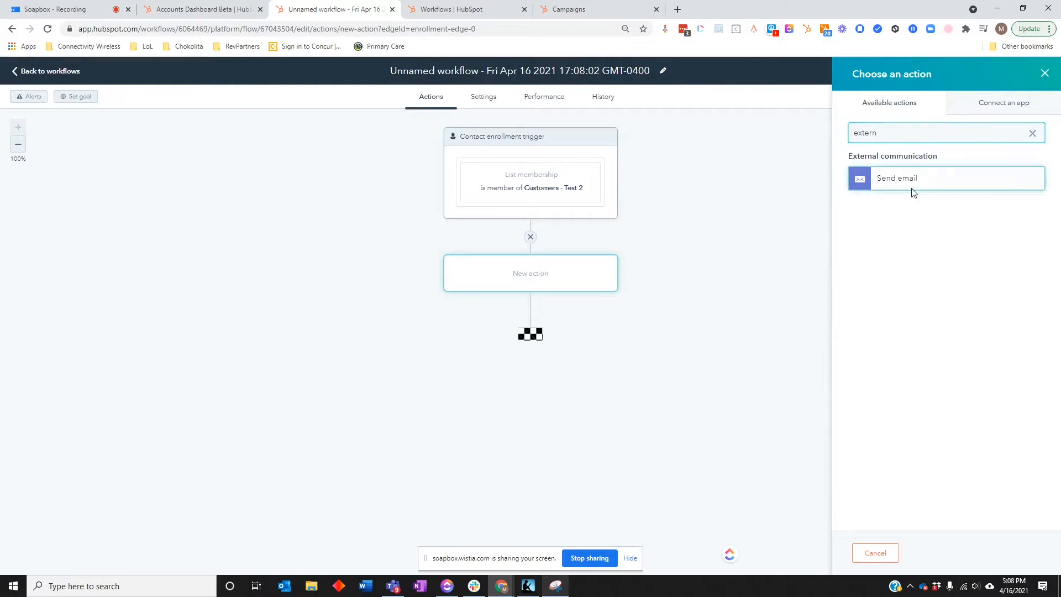
pyautogui.click(913, 183)
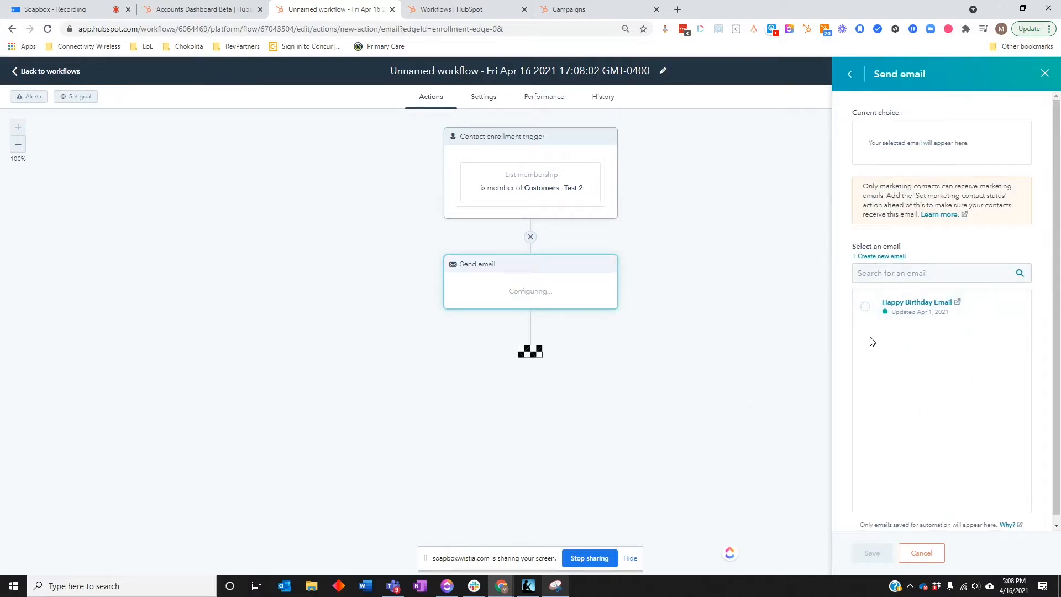
pyautogui.click(879, 257)
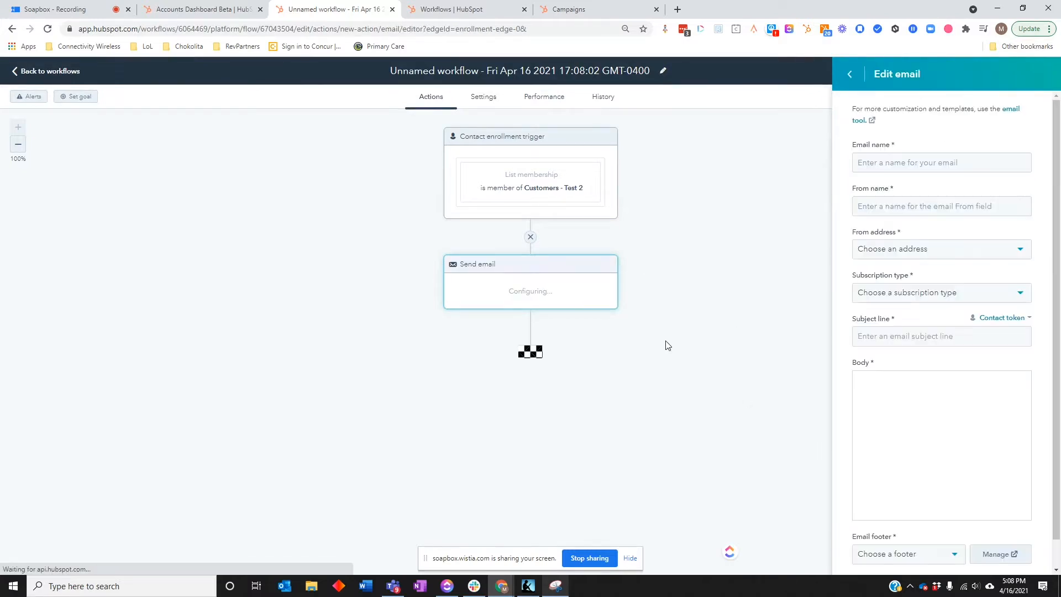
# - Name the new email "Test - Customer Email Post sale #1"
pyautogui.click(893, 162)
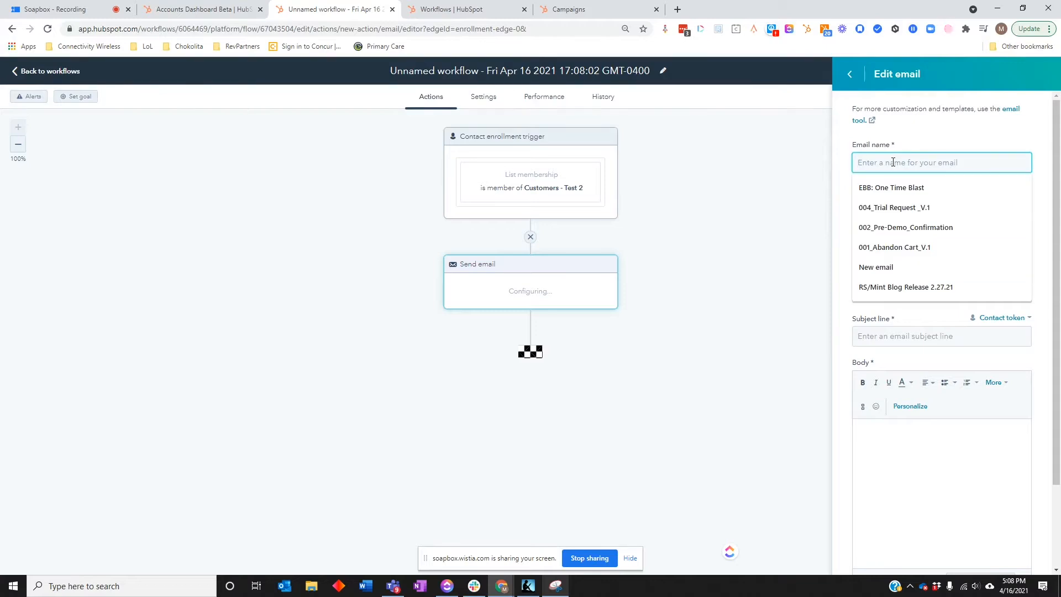
pyautogui.write('Te')
pyautogui.press('BackSpace')
pyautogui.press('BackSpace')
pyautogui.write('Te')
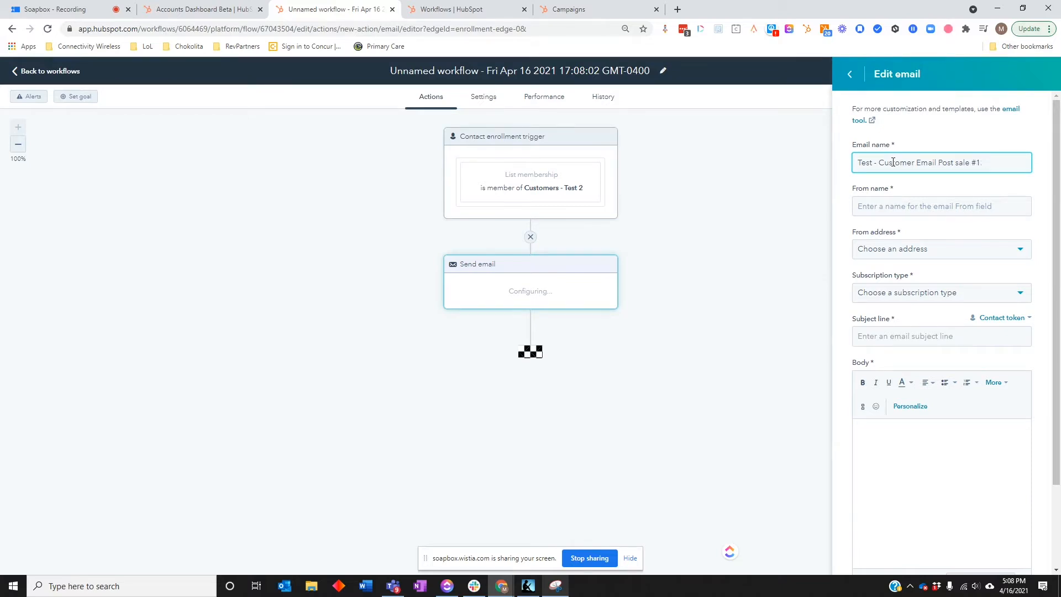
# - Copy the email name "Test - Customer Email Post sale #1" into the From name and choose the sender's From address
pyautogui.click(916, 207)
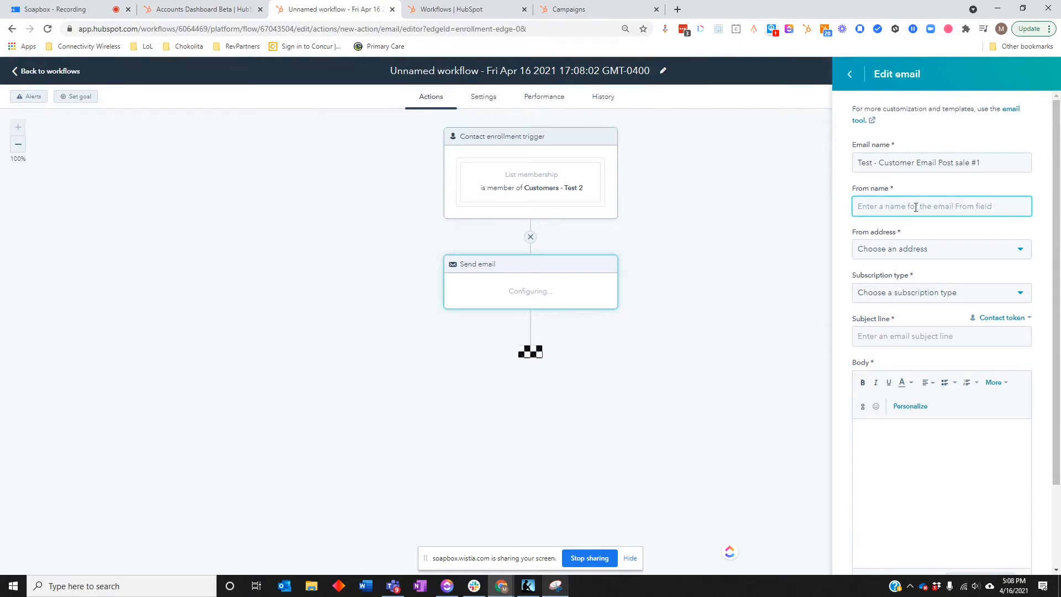
pyautogui.write('M')
pyautogui.press('BackSpace')
pyautogui.tripleClick(1013, 162)
pyautogui.hotkey('ctrl', 'c')
pyautogui.press('Tab')
pyautogui.hotkey('ctrl', 'v')
pyautogui.click(931, 249)
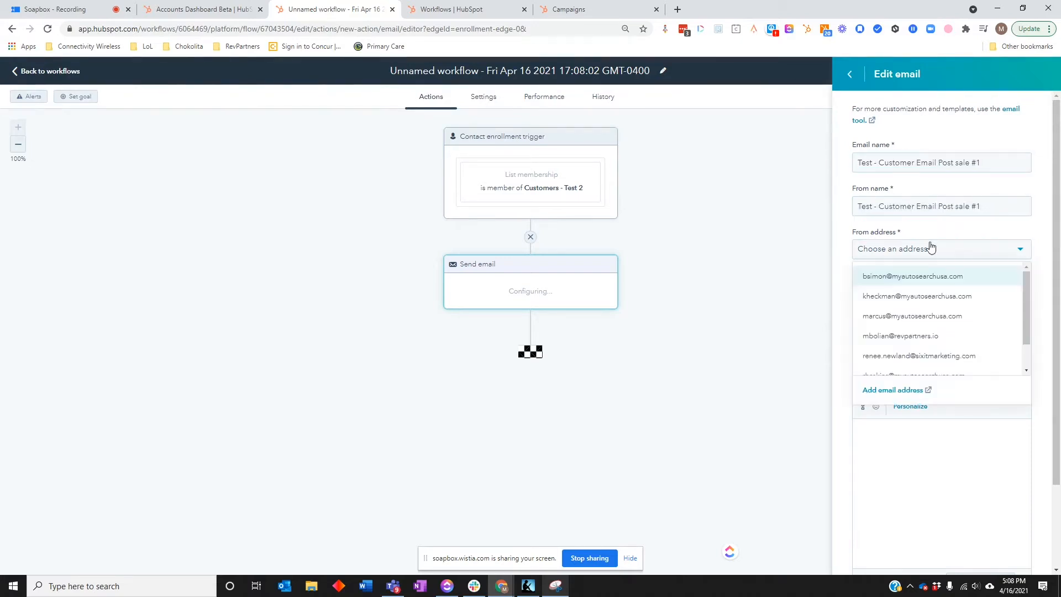
pyautogui.click(933, 296)
# - Set the email's subscription type to Marketing Email | Marketing Information
pyautogui.click(929, 299)
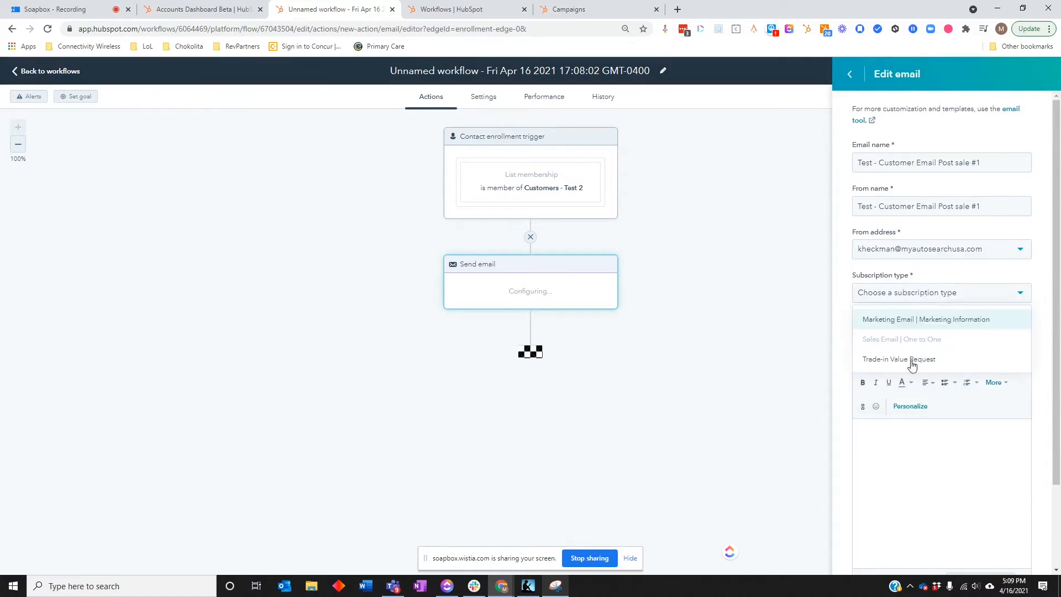
pyautogui.click(945, 283)
pyautogui.click(911, 299)
pyautogui.click(936, 292)
pyautogui.click(919, 296)
pyautogui.click(920, 321)
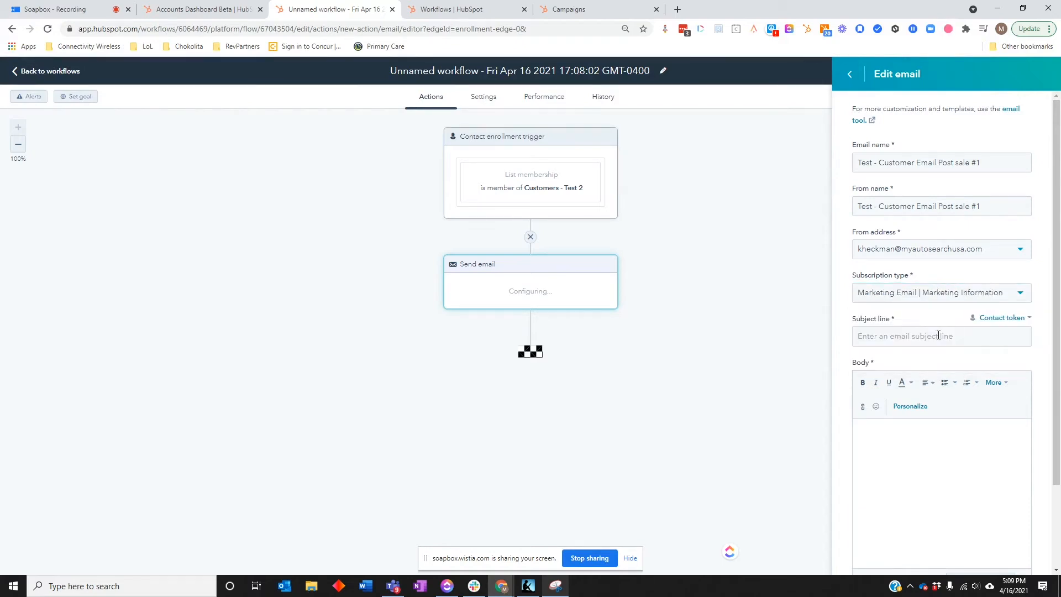
# - Enter "Welcom to Fam" as the email's subject line
pyautogui.click(895, 342)
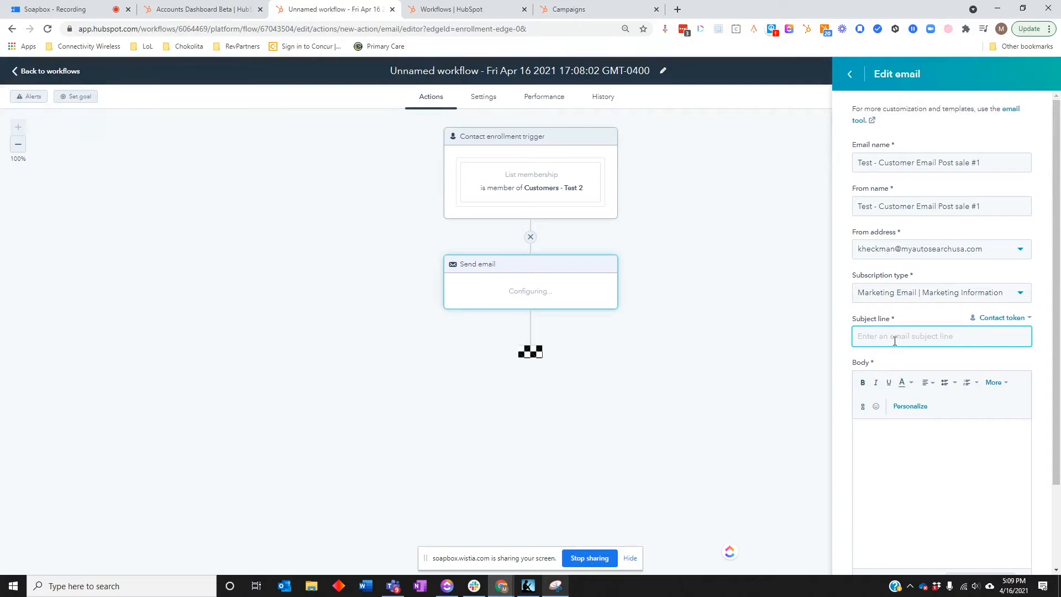
pyautogui.write('Welcom to Fam')
# - Write the greeting "Hi First, Name" in the email body, followed by a line of random filler text
pyautogui.click(960, 464)
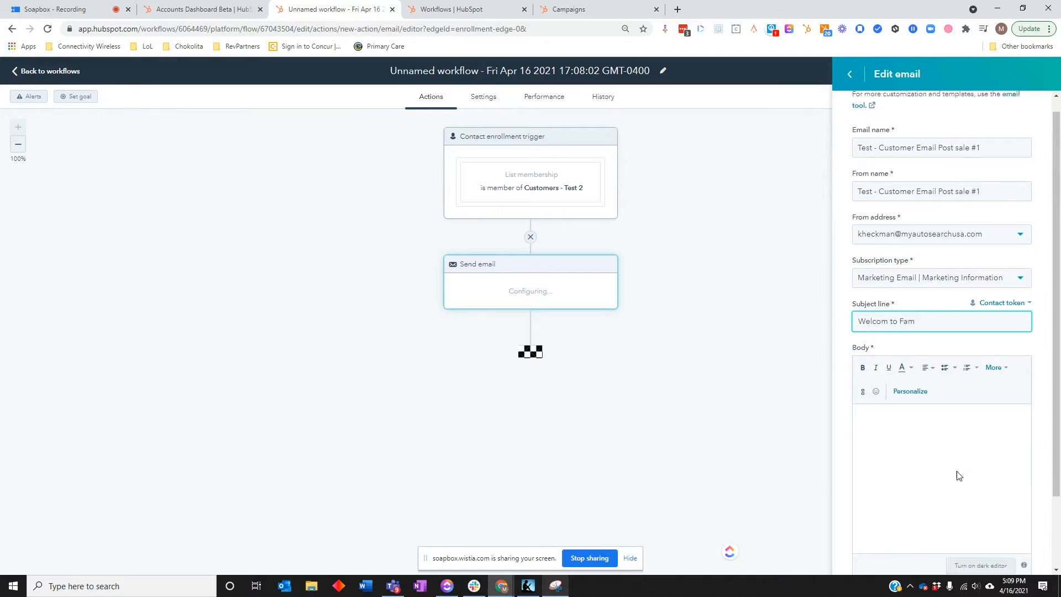
pyautogui.click(910, 305)
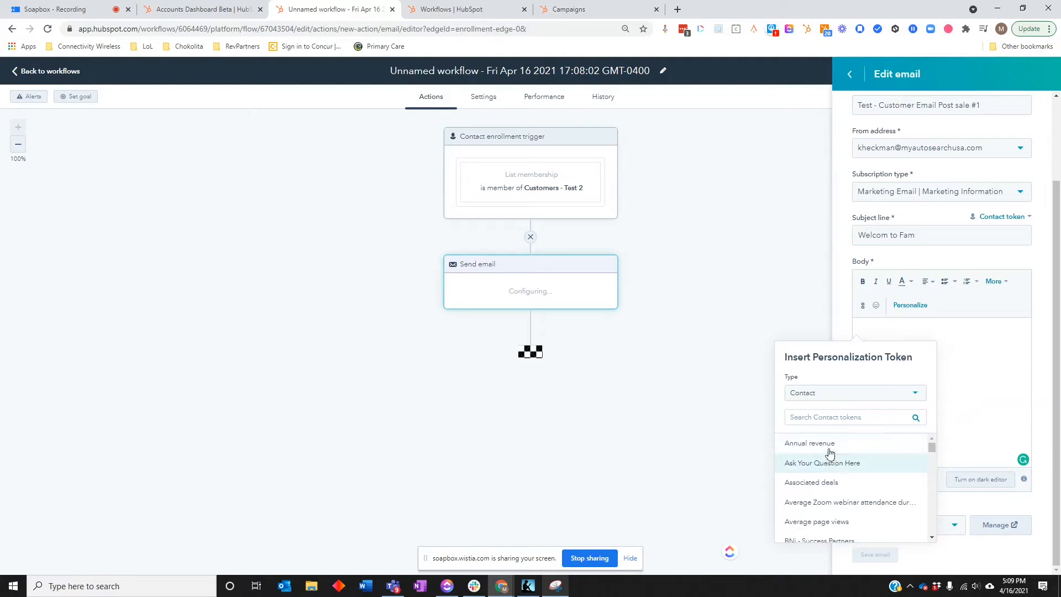
pyautogui.click(937, 340)
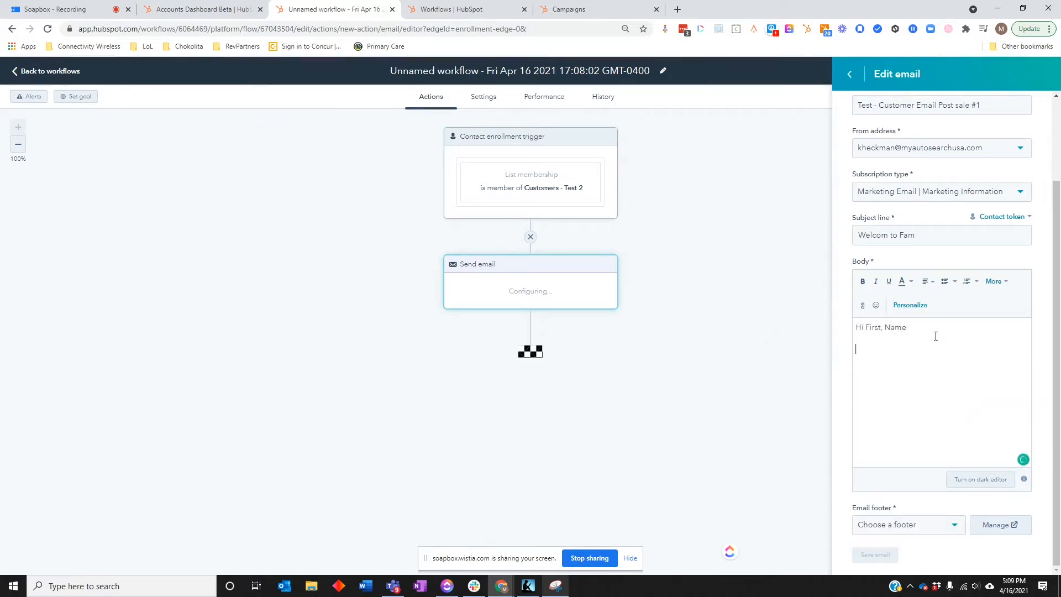
pyautogui.write(';lkjdf;ajsdf;ljasdfljasdf;a;')
# - Choose a footer for the email, save it, and save the Send email action with "Test - Customer Email Post sale #1" selected
pyautogui.click(927, 533)
pyautogui.click(939, 456)
pyautogui.click(936, 531)
pyautogui.click(896, 550)
pyautogui.click(884, 556)
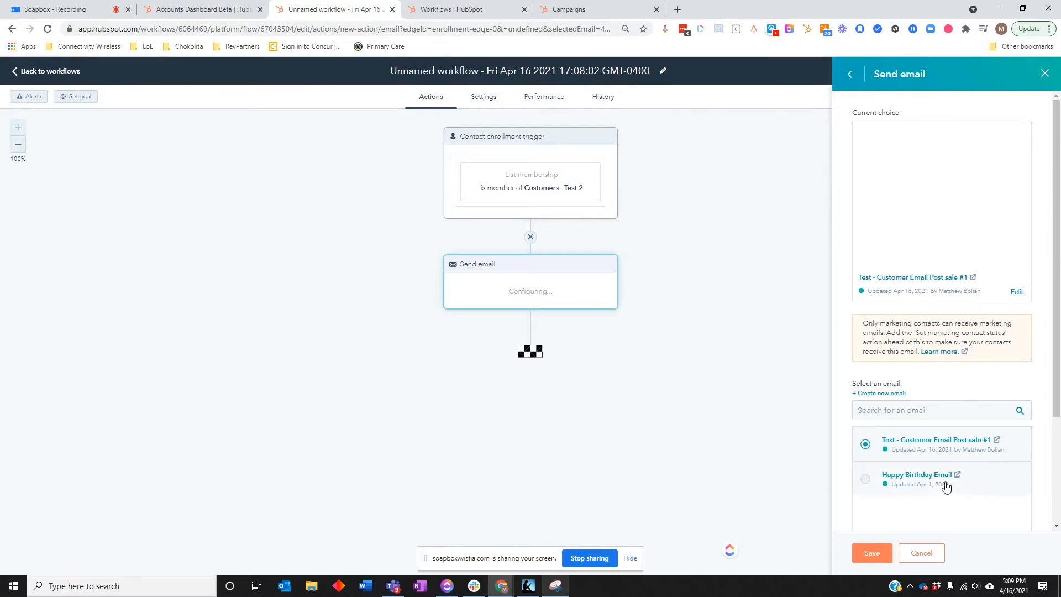
pyautogui.moveTo(969, 481)
pyautogui.click(872, 552)
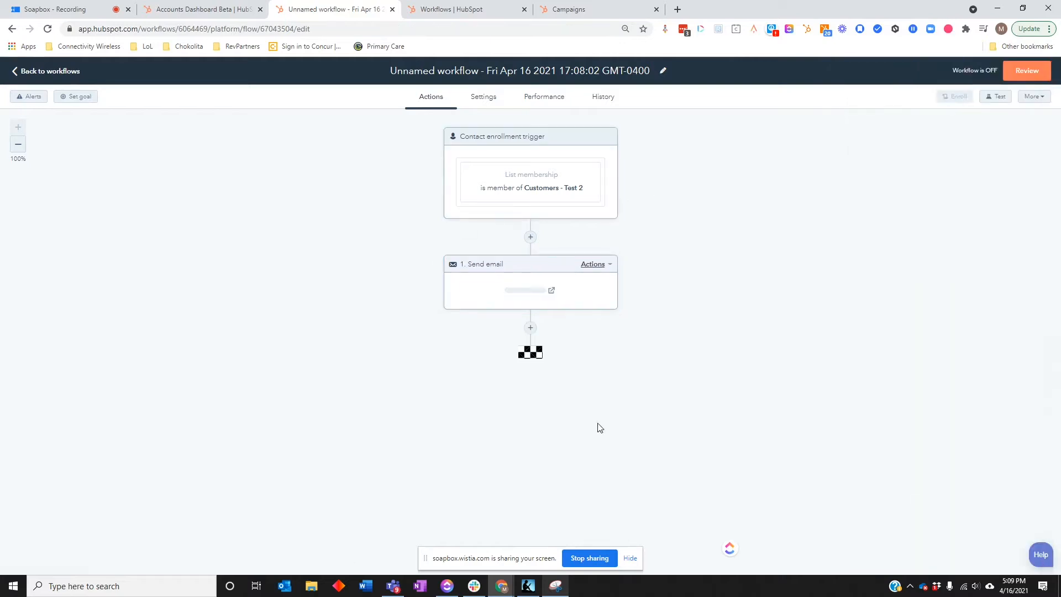
pyautogui.click(530, 329)
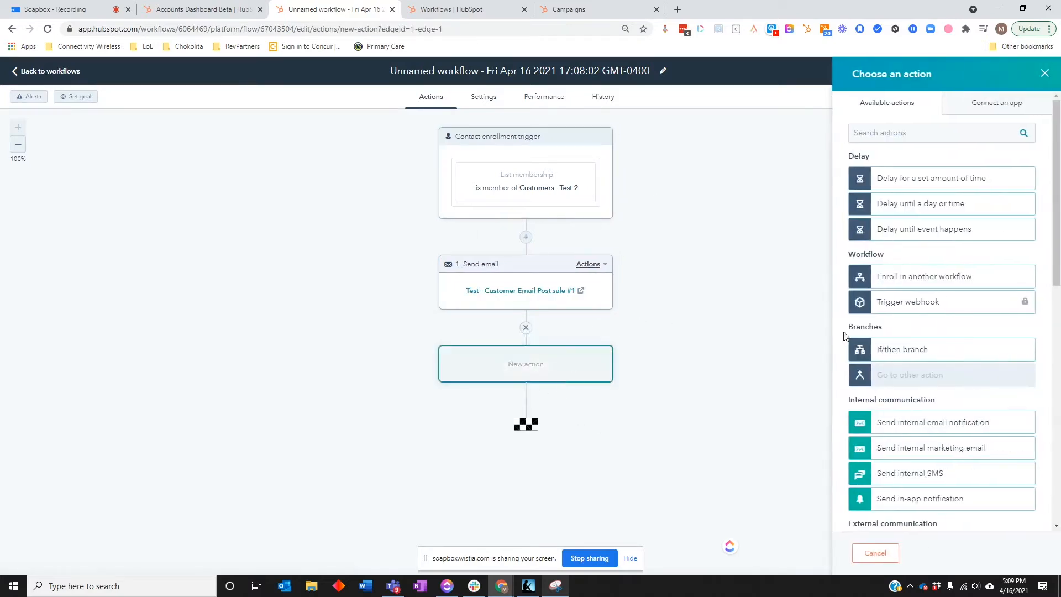
pyautogui.click(929, 207)
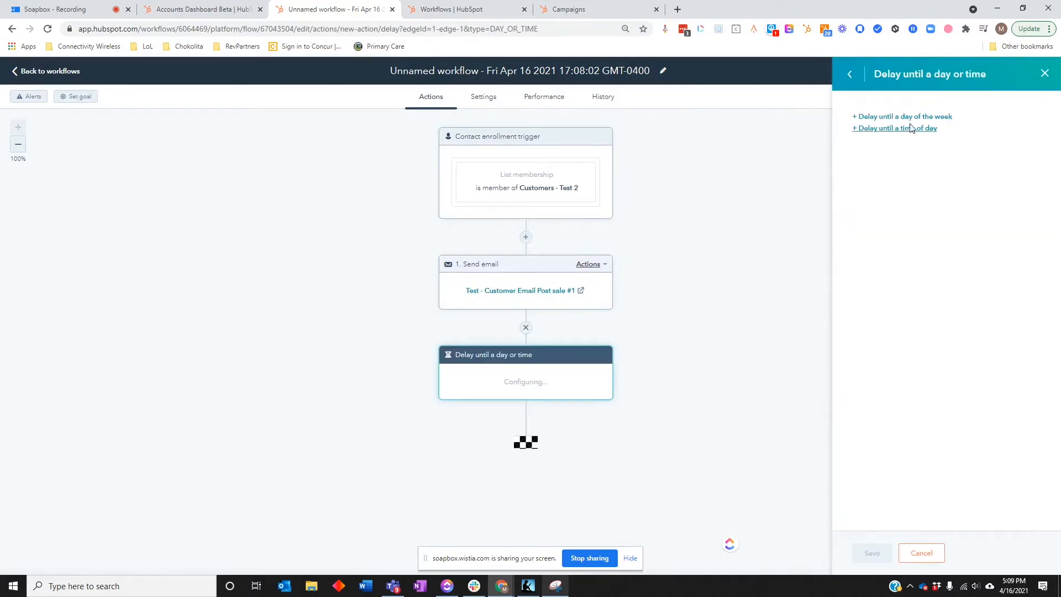
pyautogui.click(1046, 77)
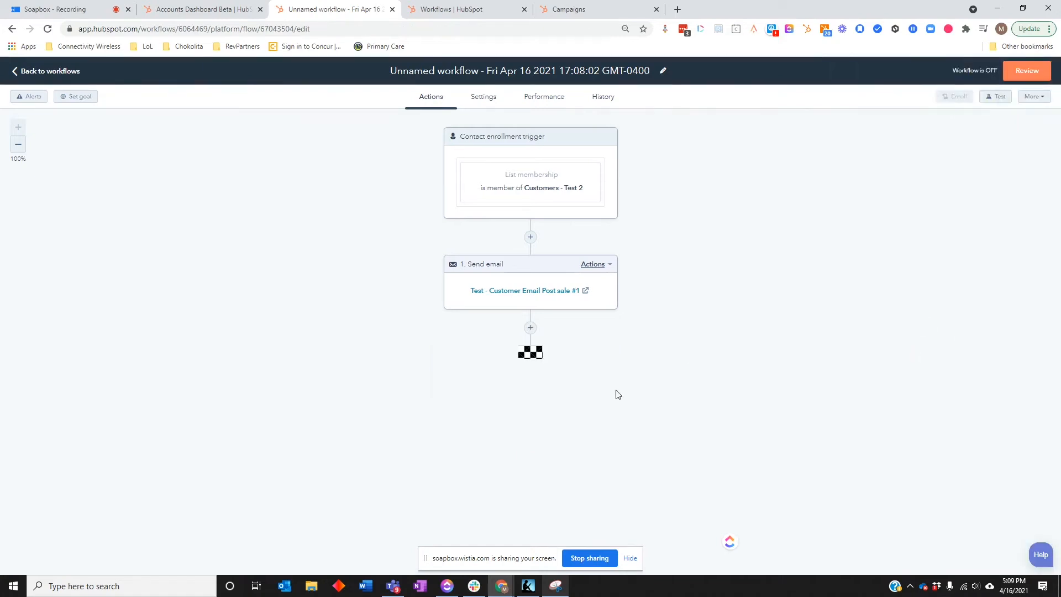
# - Add a delay for a set amount of time of 7 days after the Send email action
pyautogui.click(529, 331)
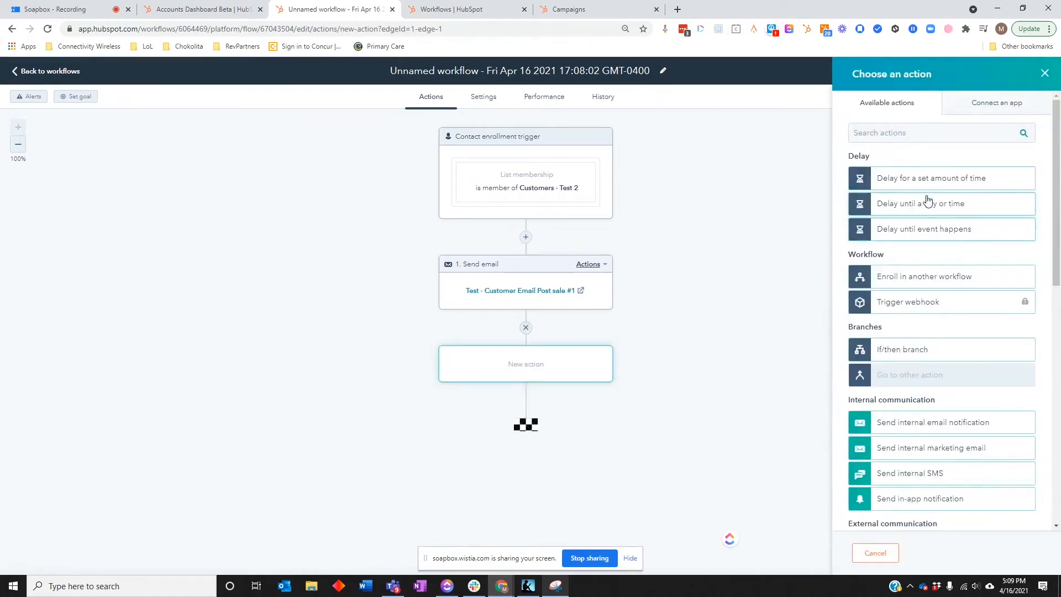
pyautogui.click(926, 178)
pyautogui.click(883, 131)
pyautogui.write('8')
pyautogui.click(895, 135)
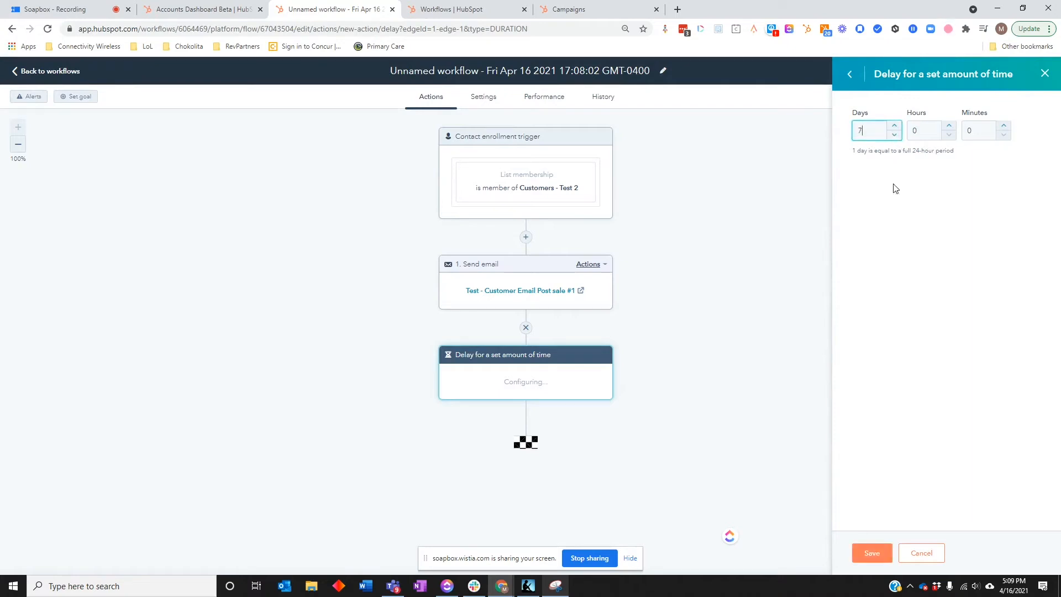
pyautogui.click(872, 553)
# - Add a second Send email action after the 7-day delay, using the existing Happy Birthday Email
pyautogui.click(526, 417)
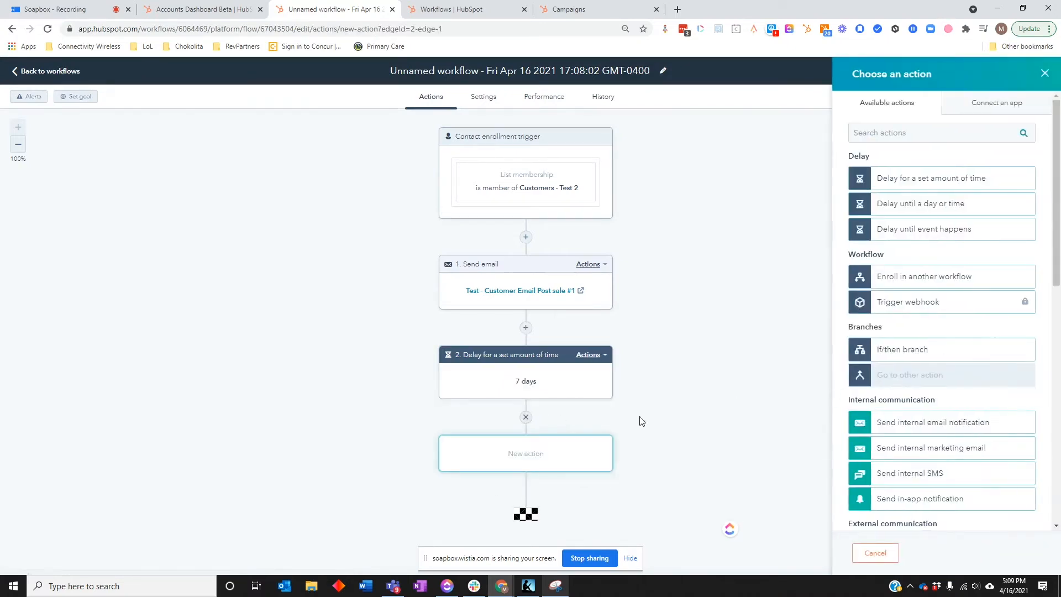
pyautogui.click(886, 131)
pyautogui.write('Email')
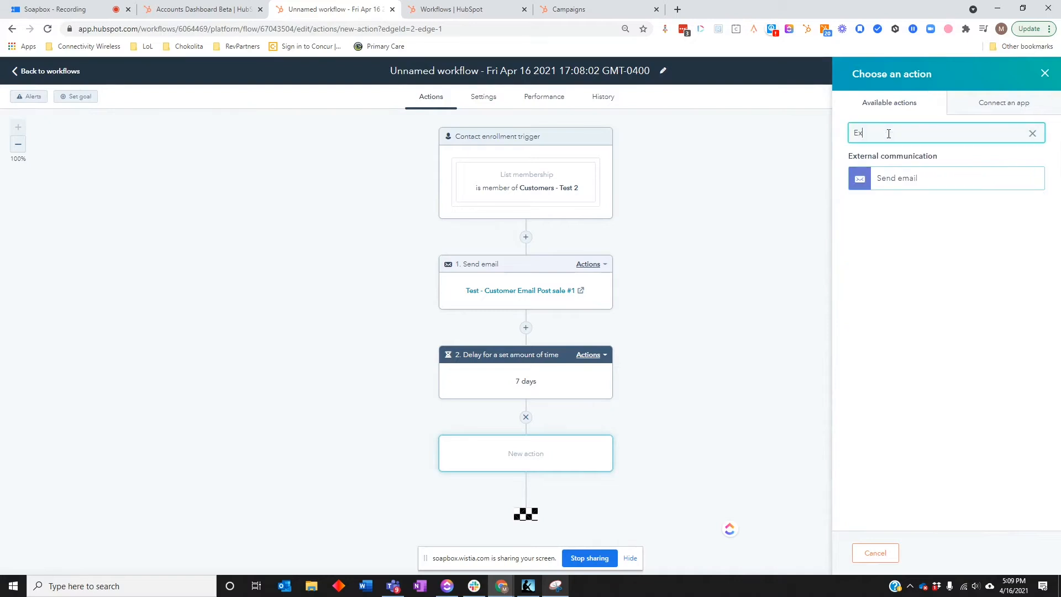
pyautogui.click(889, 178)
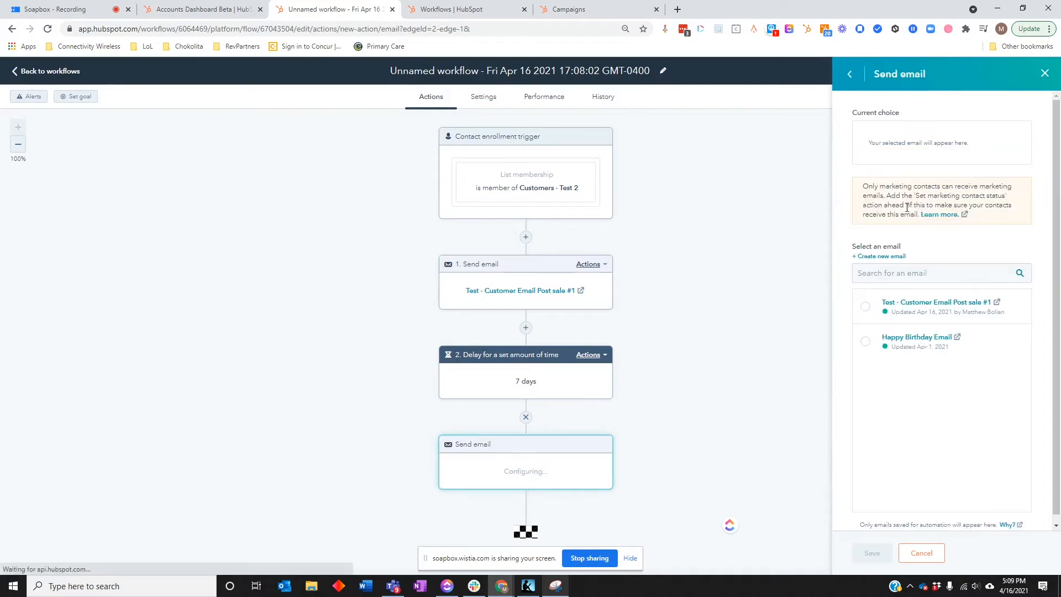
pyautogui.click(866, 341)
pyautogui.scroll(-1, 615, 471)
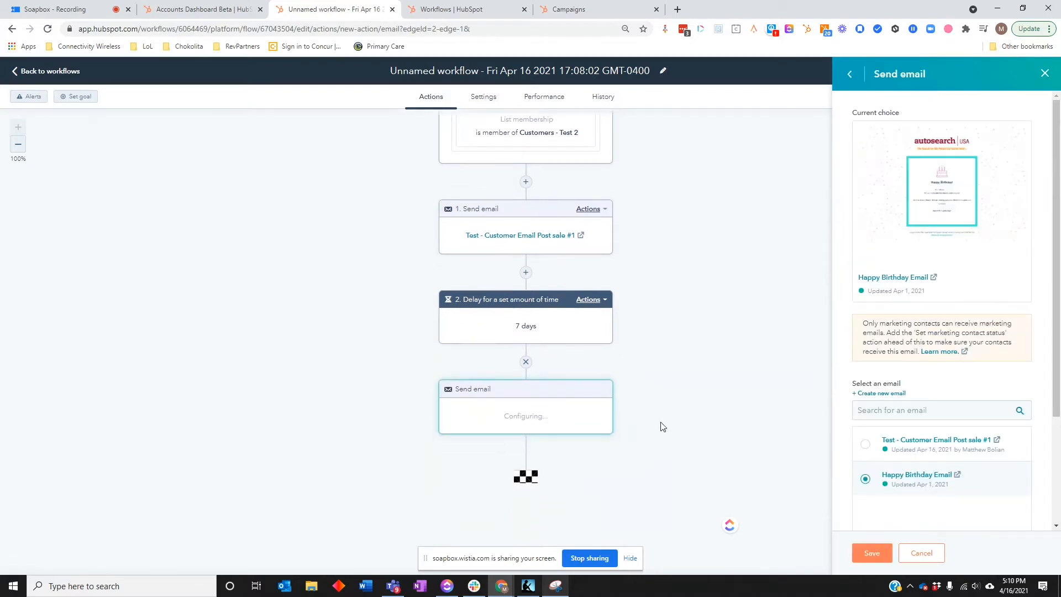
pyautogui.click(872, 554)
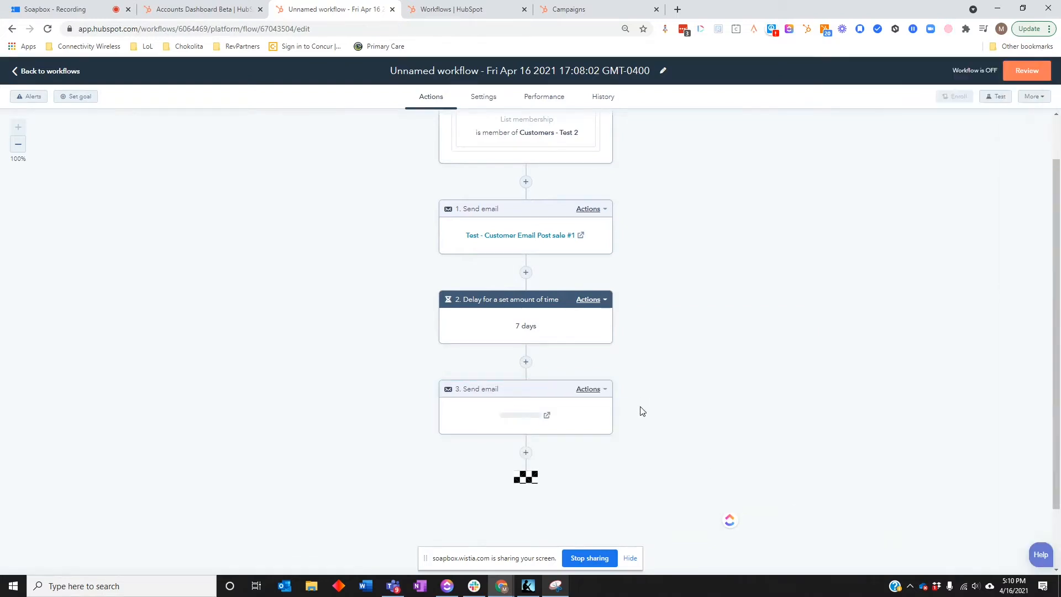
# - Insert a Set marketing contact status action between the enrollment trigger and the first email, with the value Set as marketing contact
pyautogui.scroll(1, 668, 325)
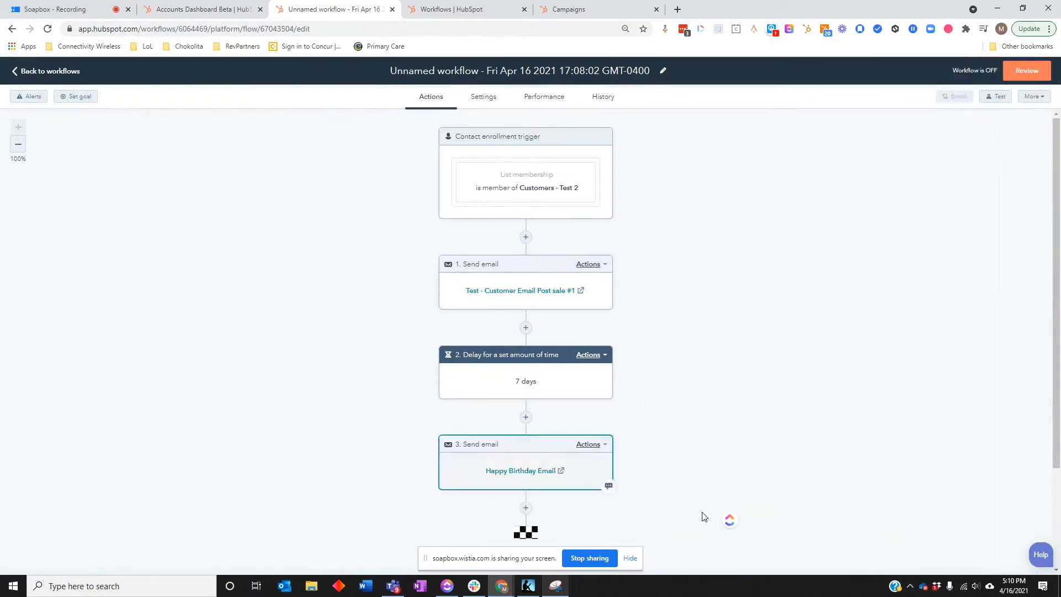
pyautogui.scroll(-2, 782, 417)
pyautogui.scroll(2, 781, 417)
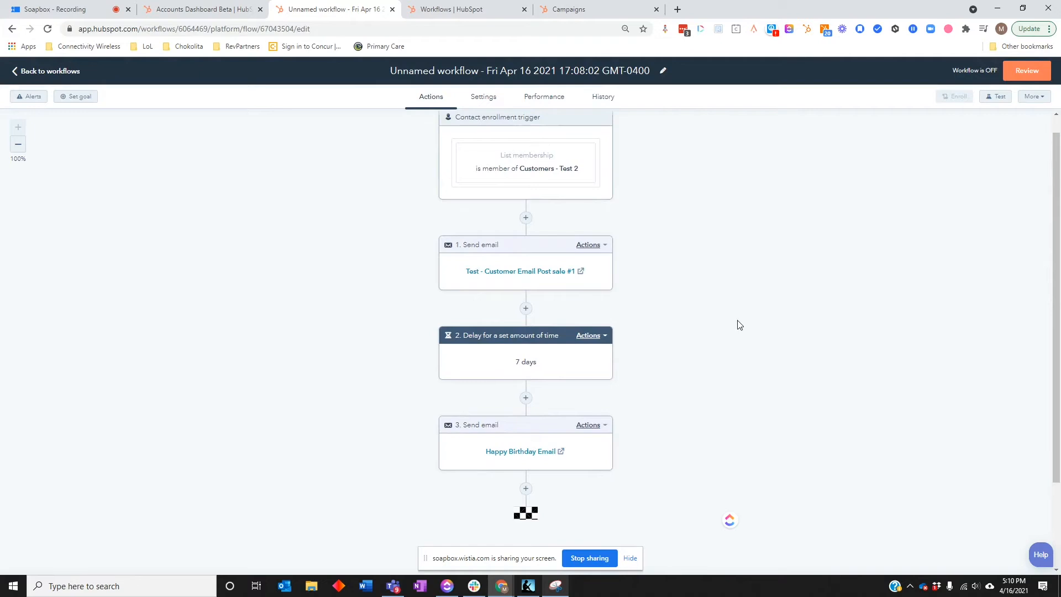
pyautogui.click(525, 218)
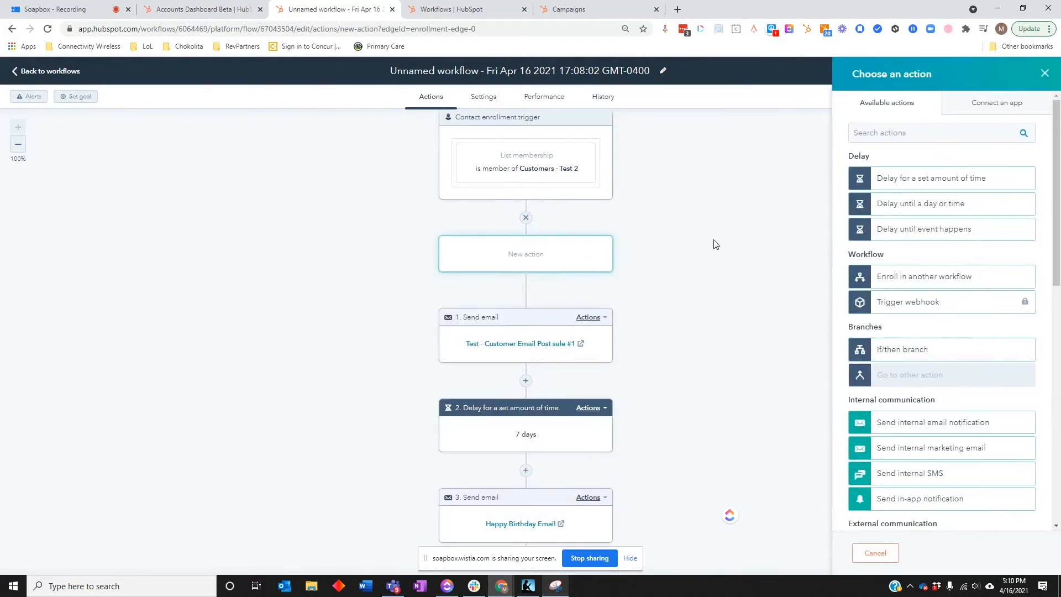
pyautogui.click(863, 138)
pyautogui.write('Set mak')
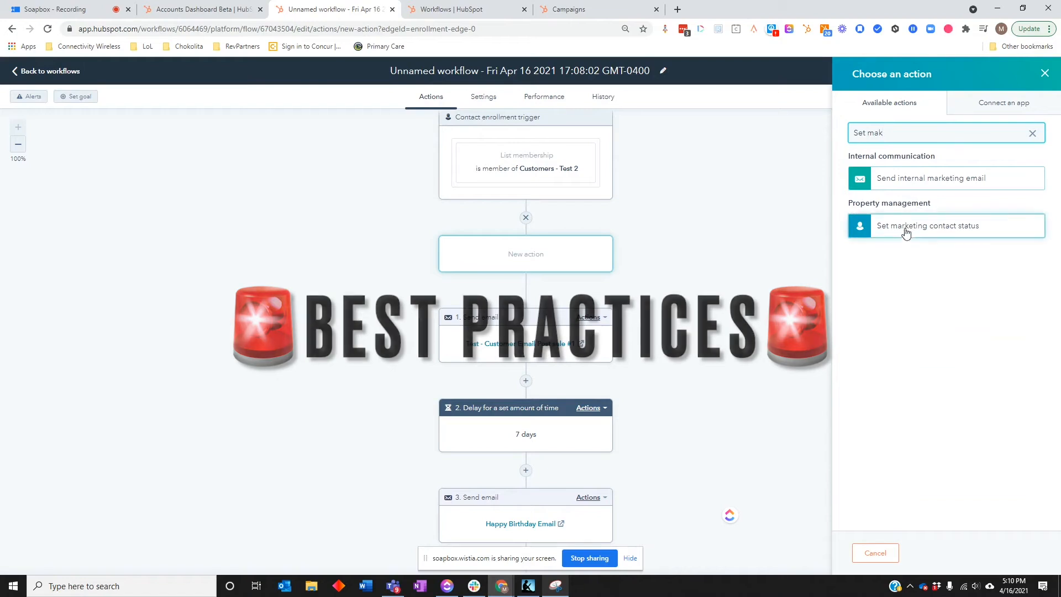
pyautogui.click(905, 227)
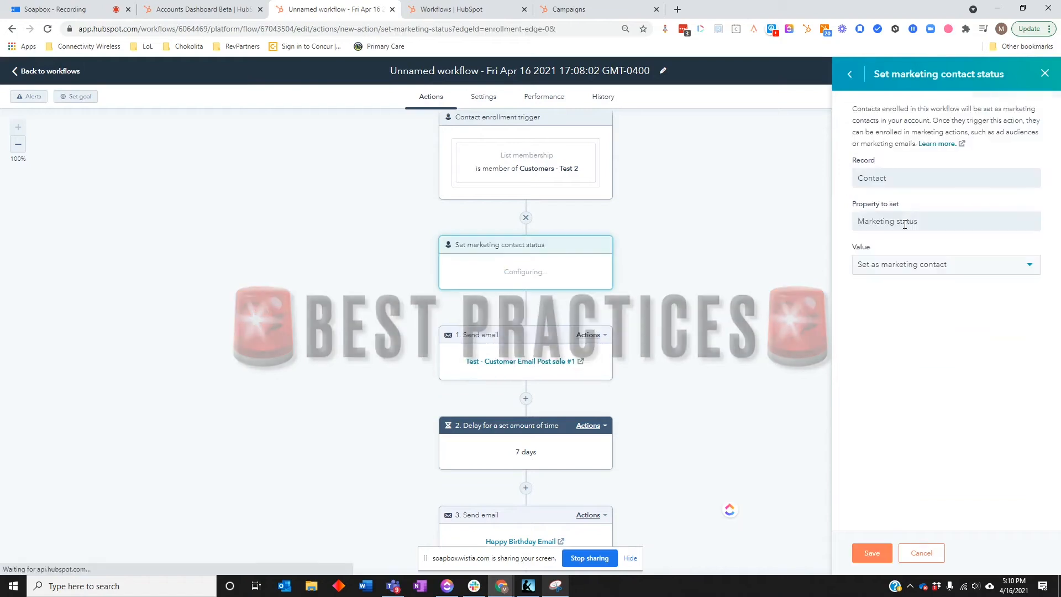
pyautogui.click(930, 266)
pyautogui.click(938, 265)
pyautogui.click(913, 293)
pyautogui.click(872, 553)
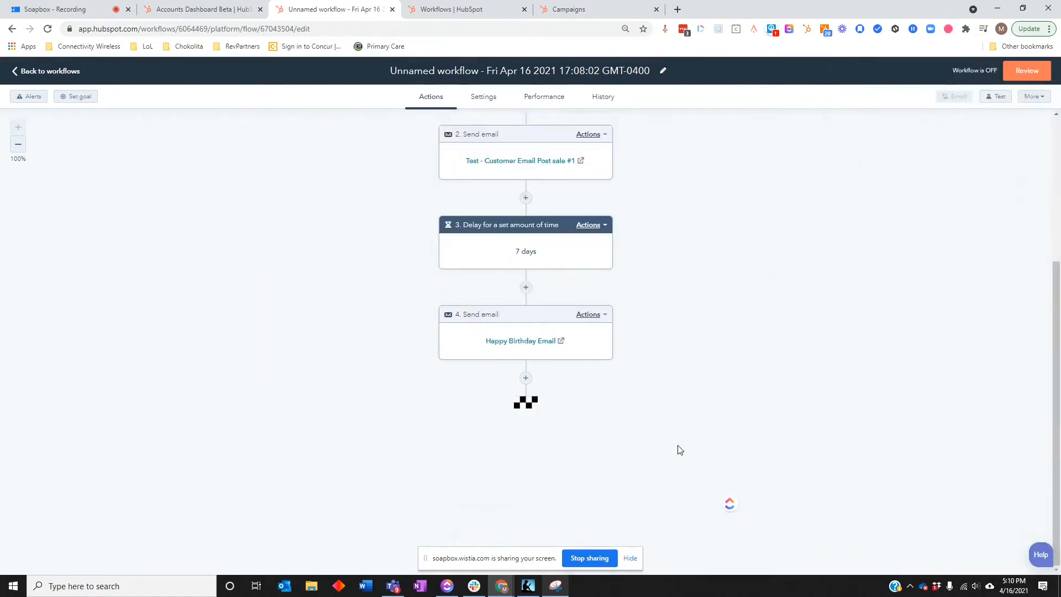
# - Add a Set marketing contact status action at the end of the workflow that sets contacts as non-marketing contacts
pyautogui.click(525, 377)
pyautogui.click(944, 139)
pyautogui.write('Set mark')
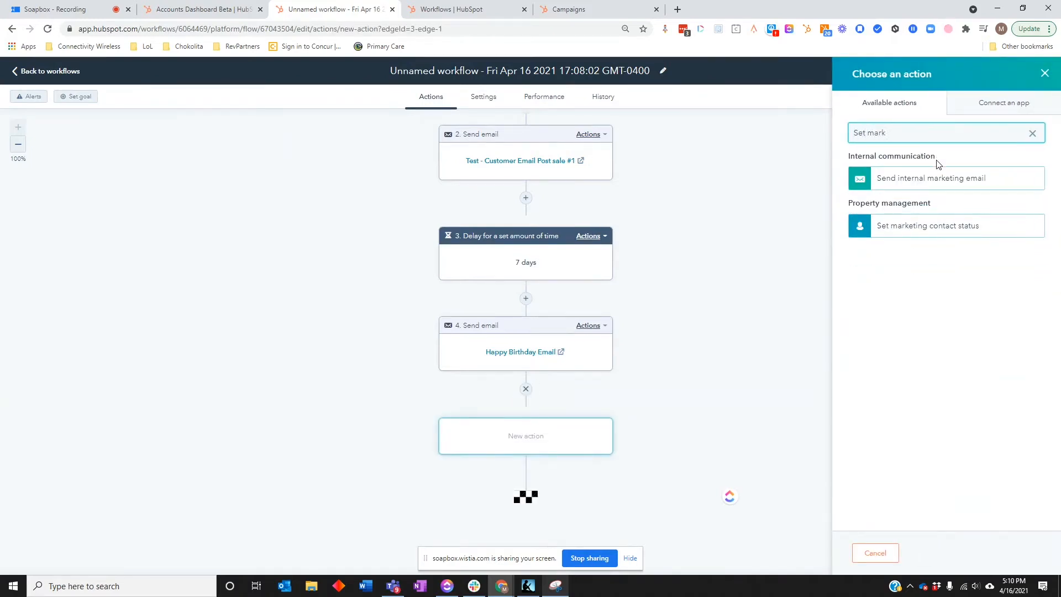
pyautogui.click(938, 225)
pyautogui.click(881, 265)
pyautogui.click(895, 307)
pyautogui.click(872, 554)
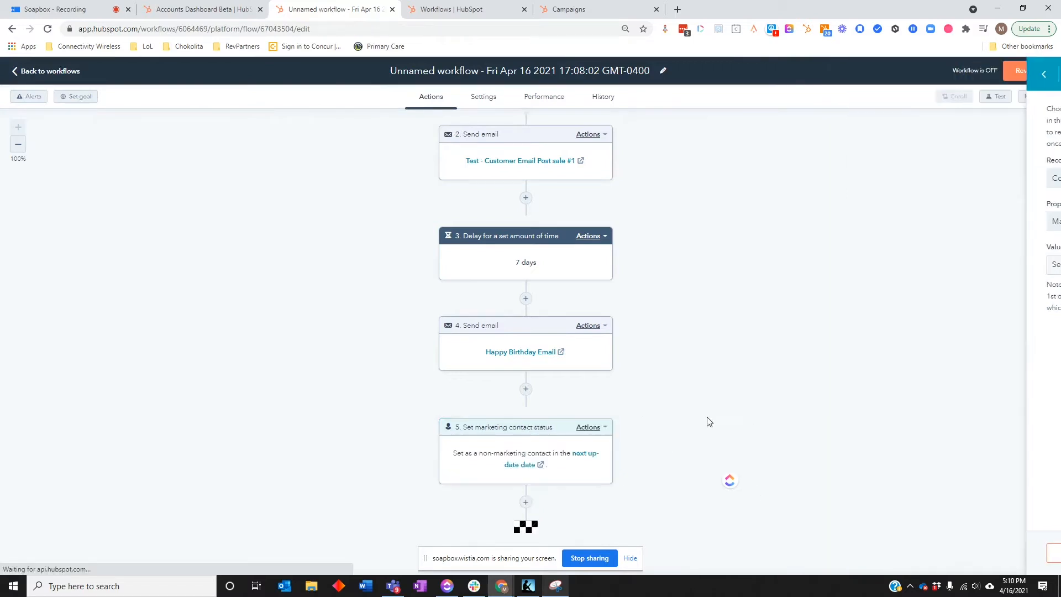
# - Review the full workflow sequence from the enrollment trigger to the final marketing contact status action
pyautogui.scroll(4, 696, 415)
pyautogui.scroll(-3, 705, 416)
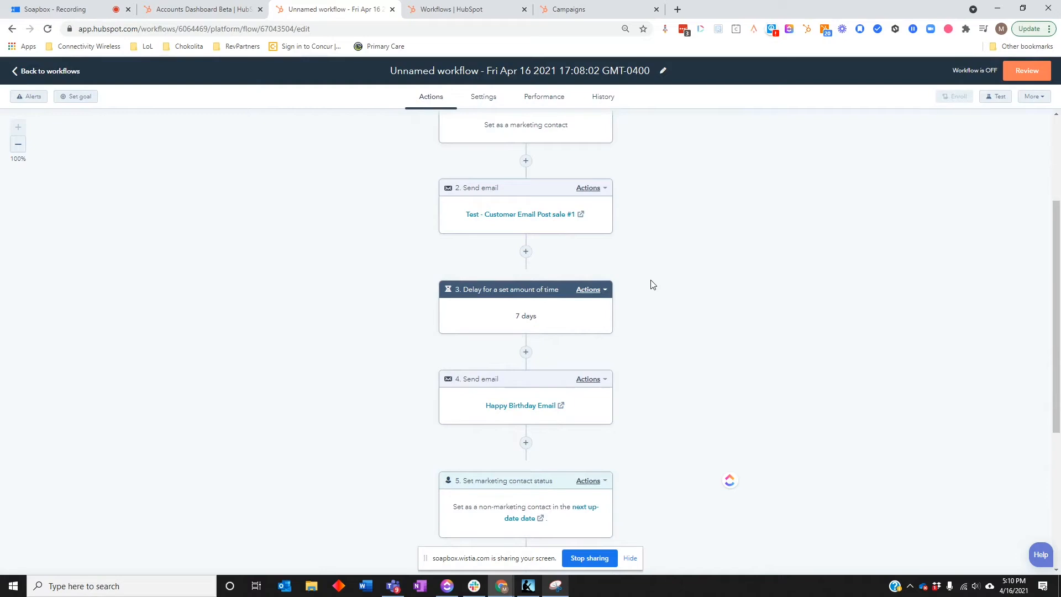
pyautogui.scroll(-1, 652, 293)
pyautogui.scroll(4, 774, 266)
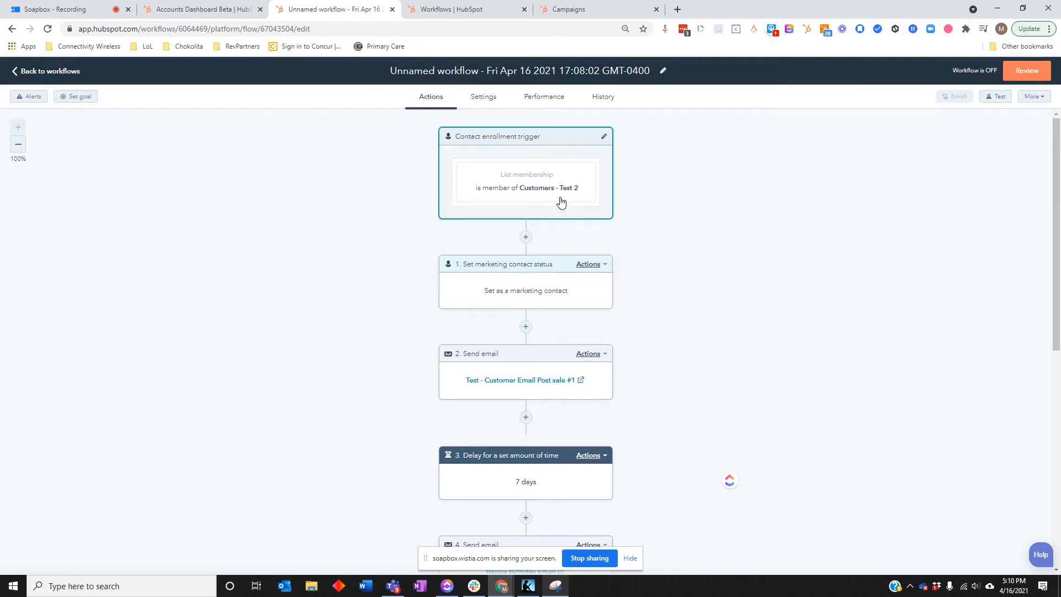
pyautogui.scroll(-2, 600, 225)
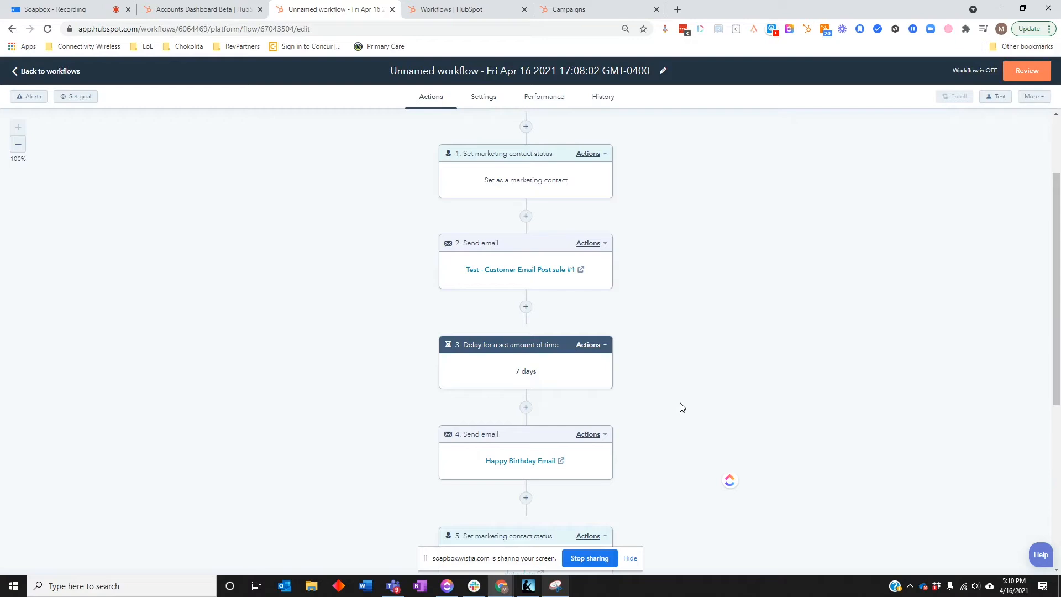
pyautogui.scroll(-3, 702, 365)
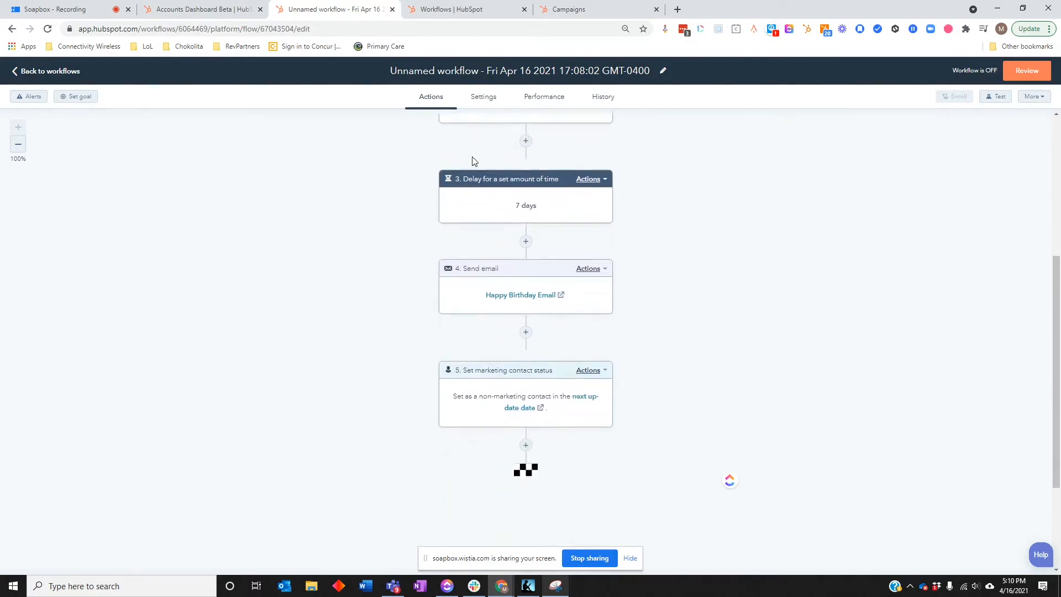
pyautogui.scroll(4, 471, 161)
# - Set the workflow goal to the contact clicking any link in the Happy Birthday Email marketing email, and save it
pyautogui.click(79, 97)
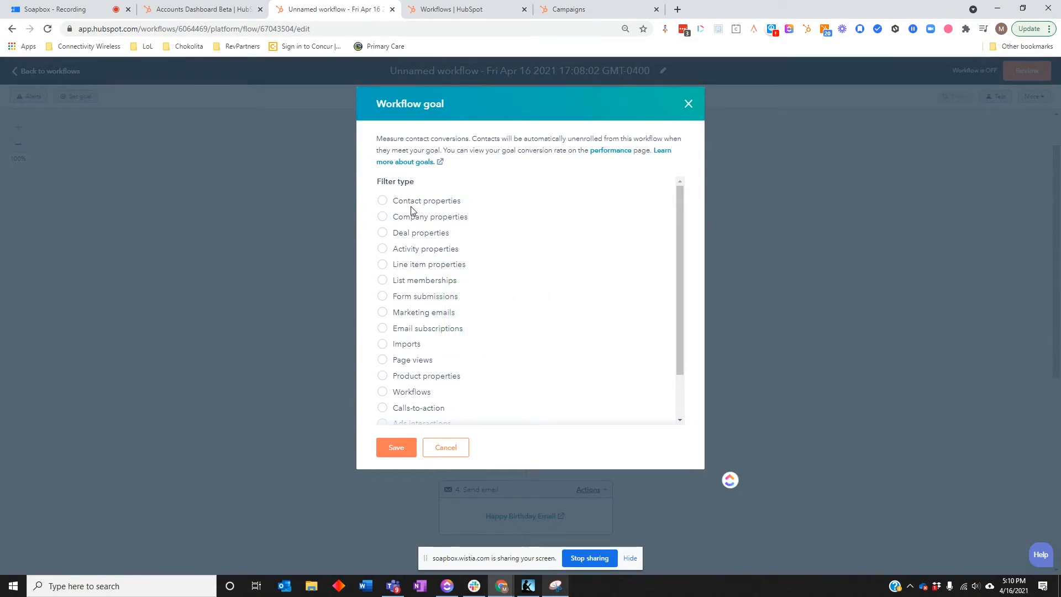
pyautogui.click(383, 312)
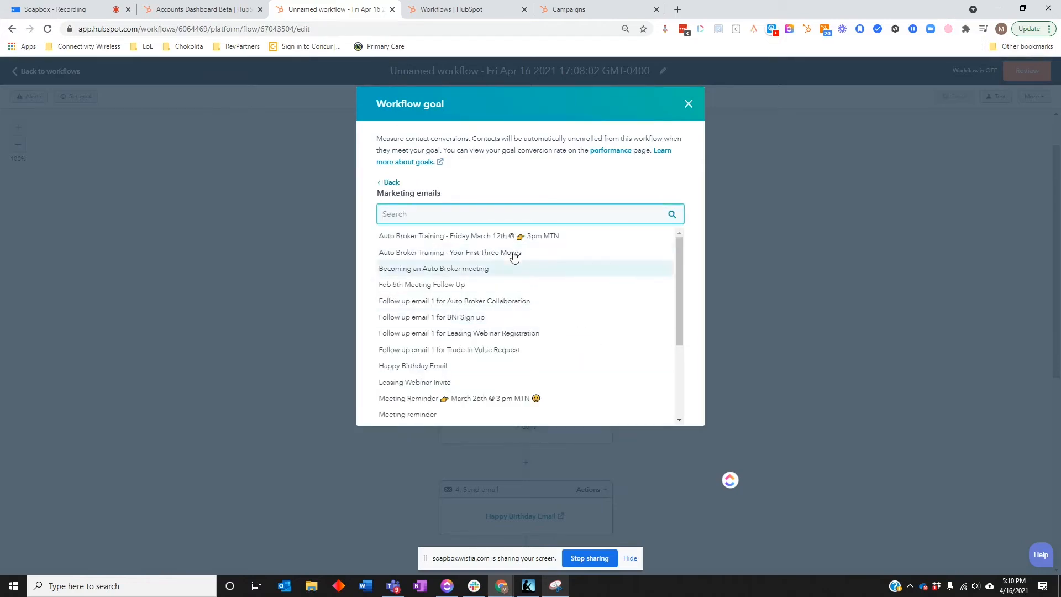
pyautogui.write('happy')
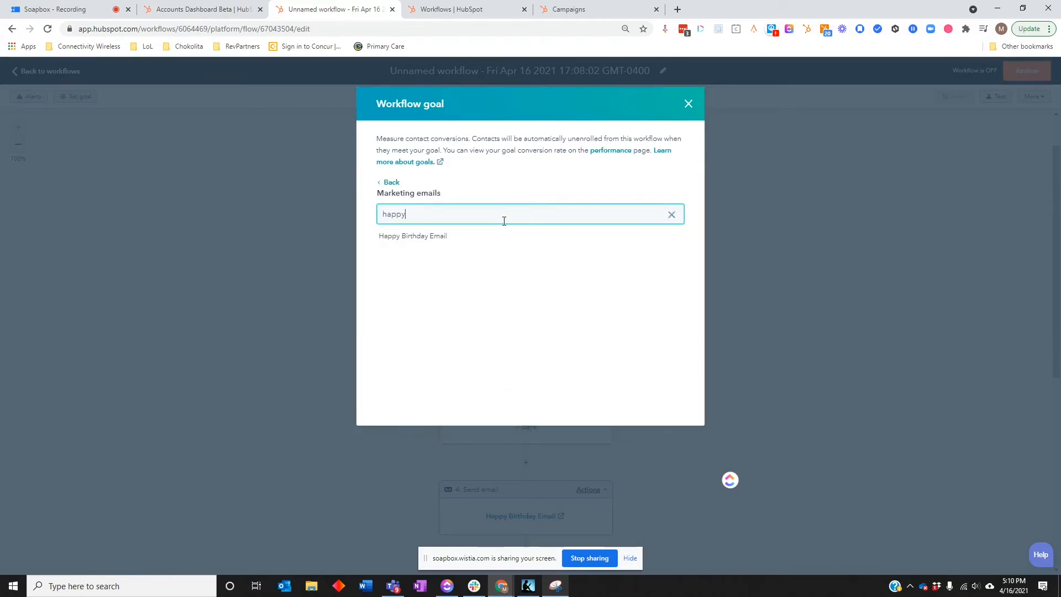
pyautogui.click(455, 238)
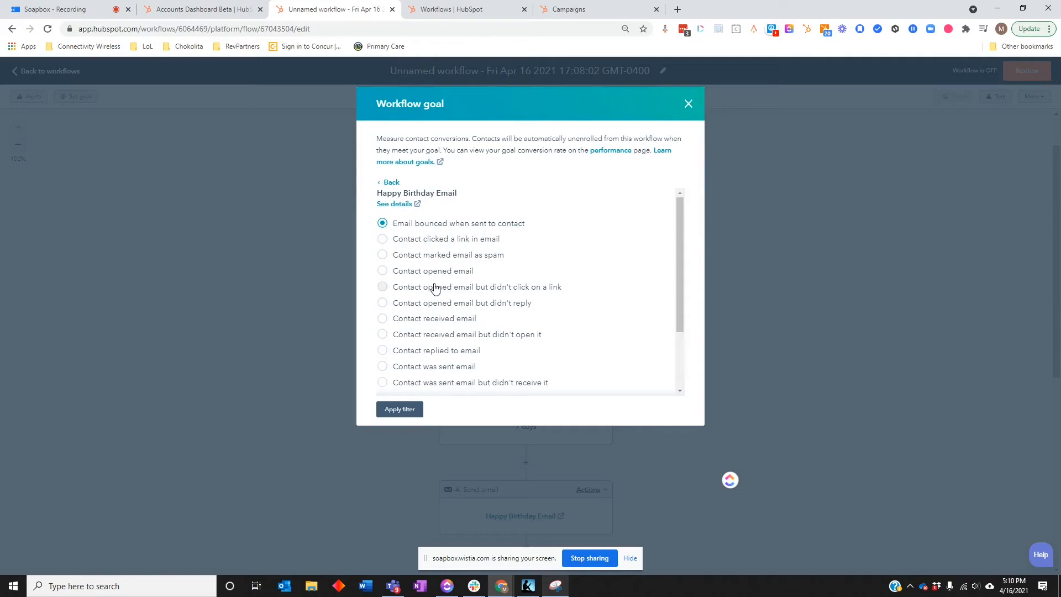
pyautogui.click(487, 239)
pyautogui.click(488, 260)
pyautogui.click(442, 282)
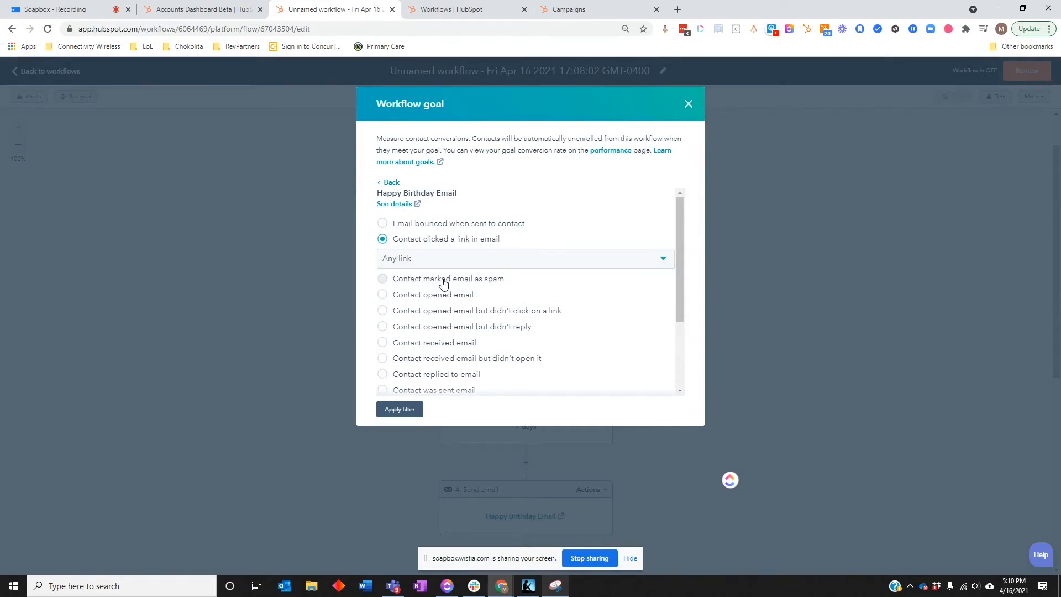
pyautogui.click(415, 413)
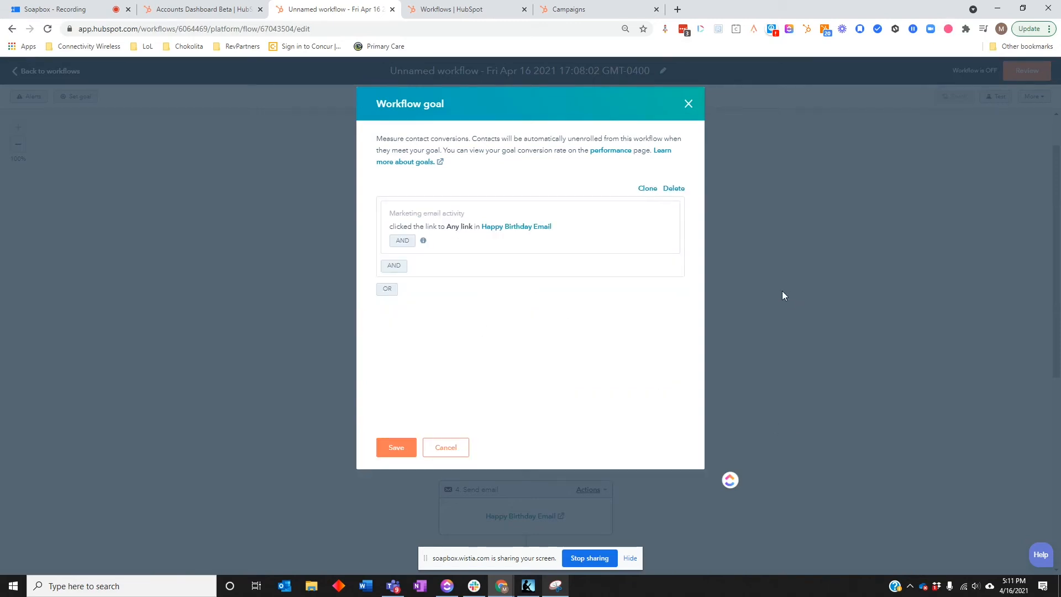
pyautogui.click(412, 447)
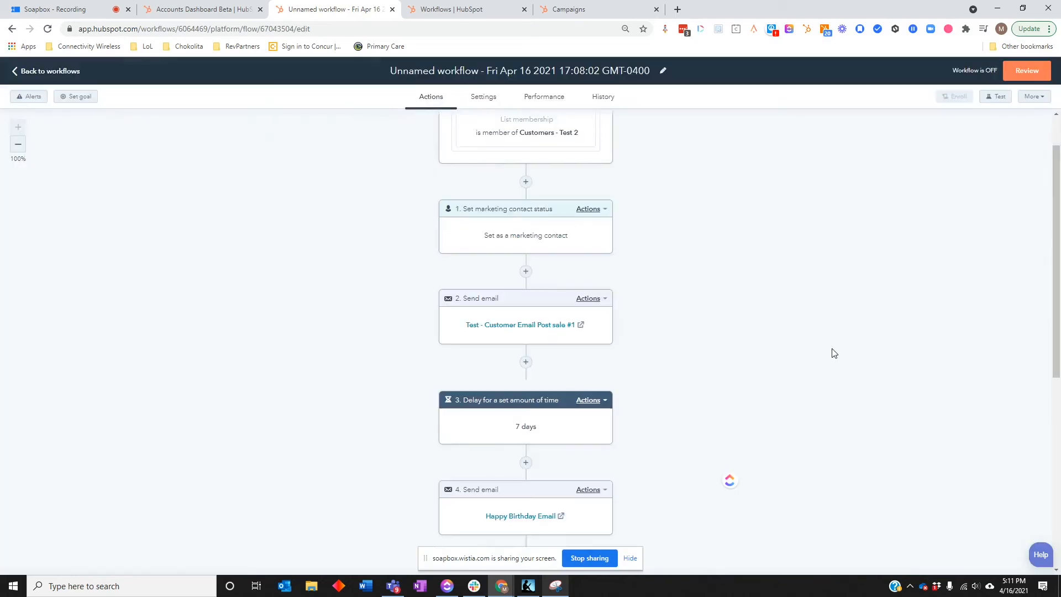
# - Check the workflow's goal conversion rate in its performance metrics, and return to the list of workflows
pyautogui.click(576, 100)
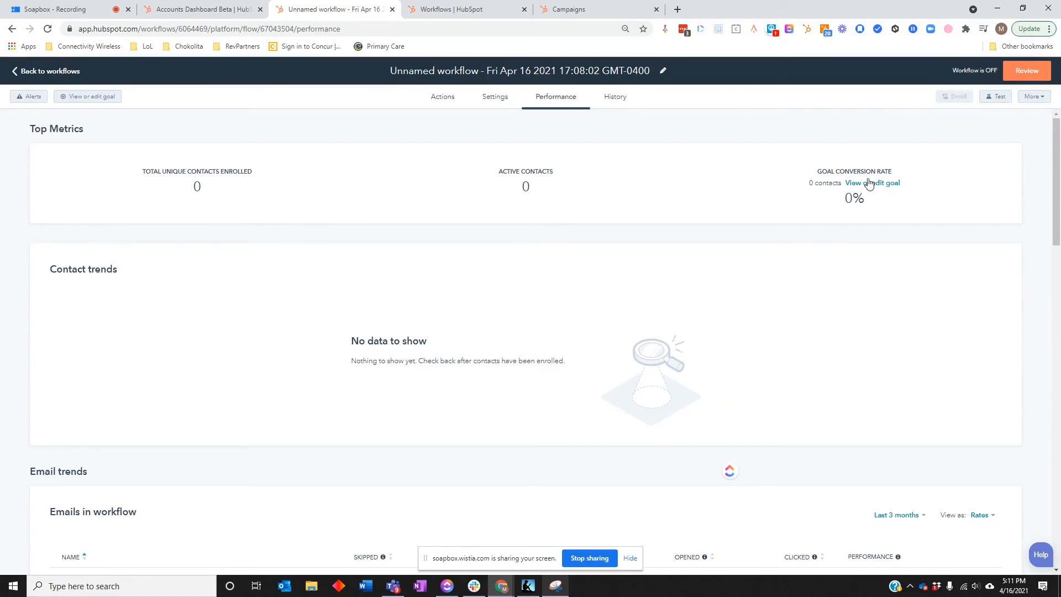
pyautogui.click(73, 73)
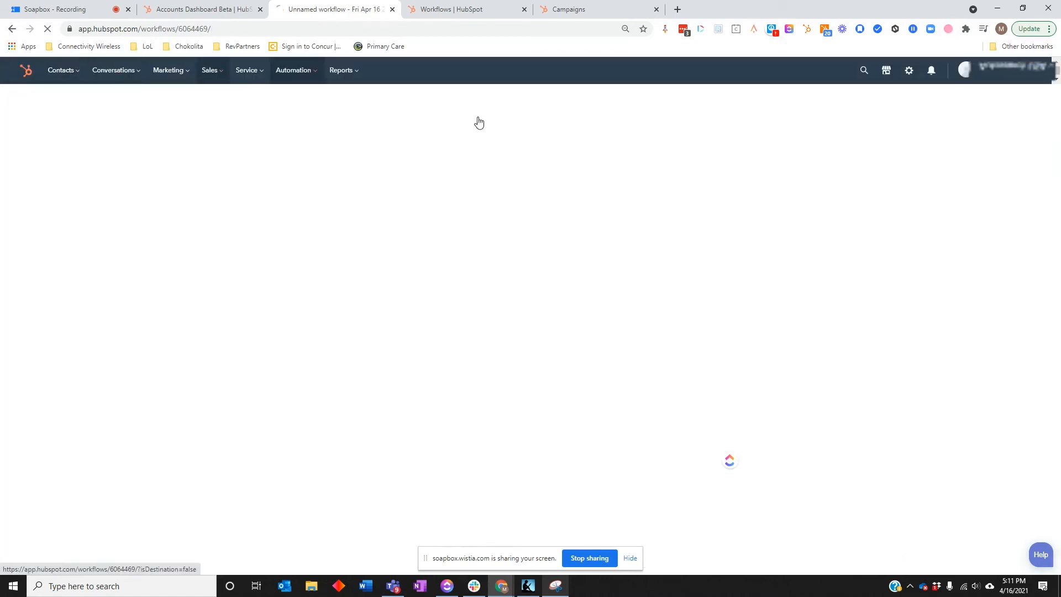